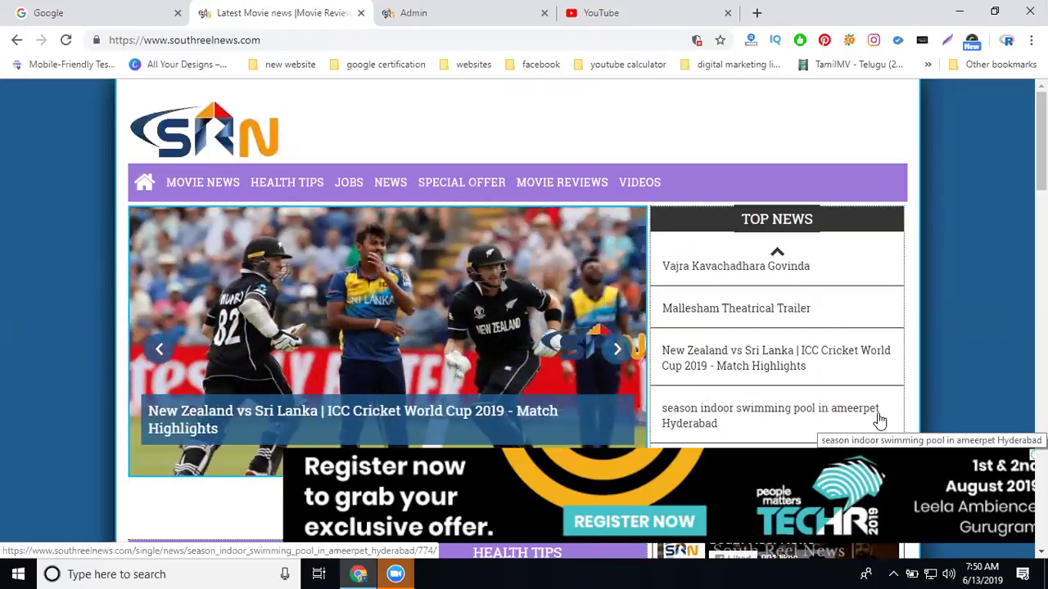
Step: Open V6 News' Varun Tej accident video, select 'Actor Varun Tej Met Car Accident' and pause
click(628, 8)
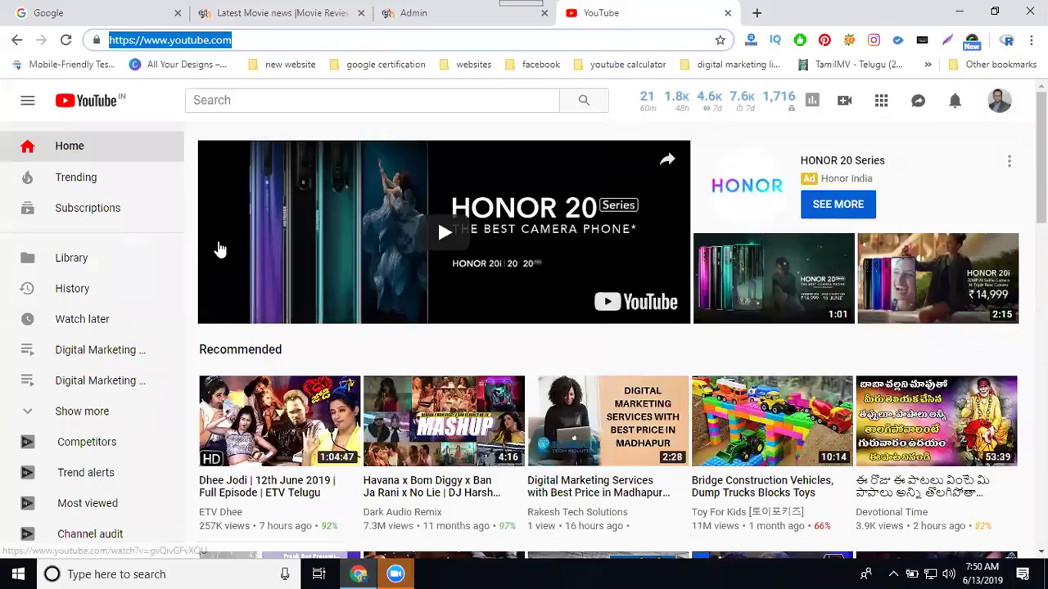
scroll(243, 247, down, 1)
scroll(243, 248, down, 5)
scroll(244, 247, down, 2)
scroll(243, 247, down, 3)
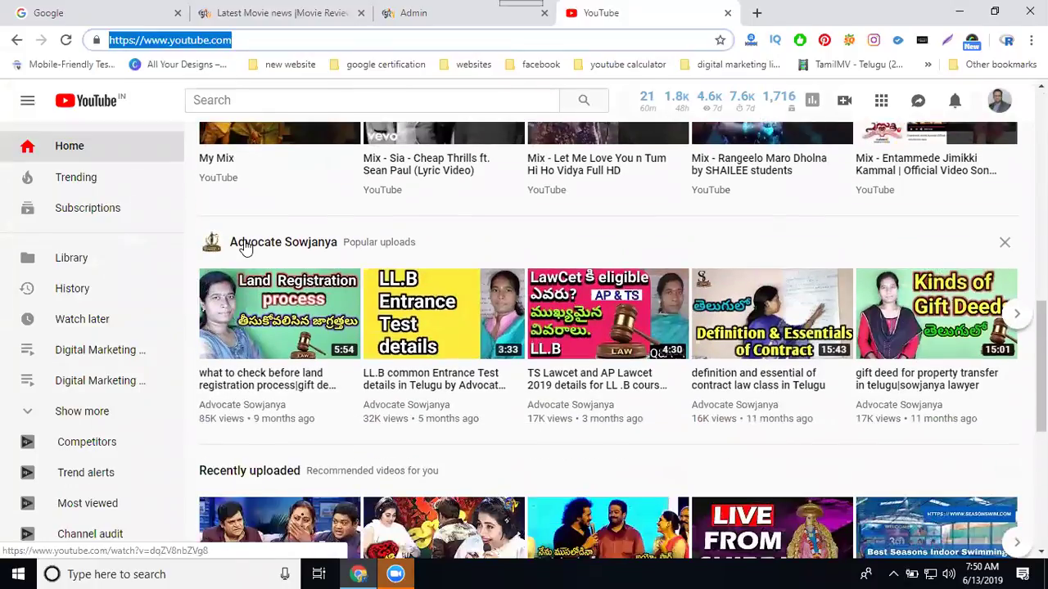
scroll(243, 248, down, 1)
scroll(243, 247, down, 3)
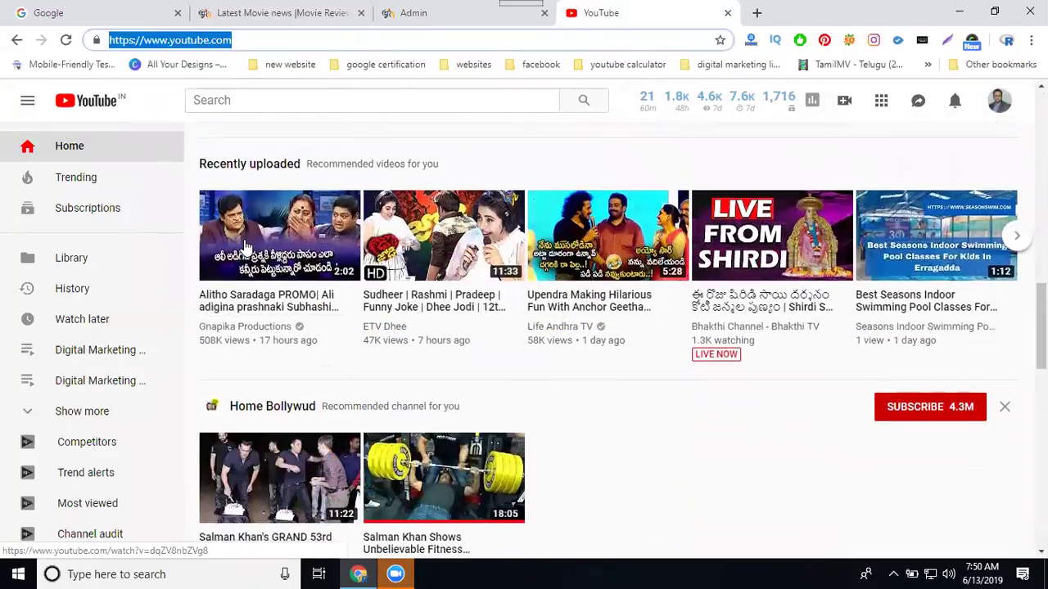
scroll(401, 296, down, 3)
scroll(401, 296, down, 3)
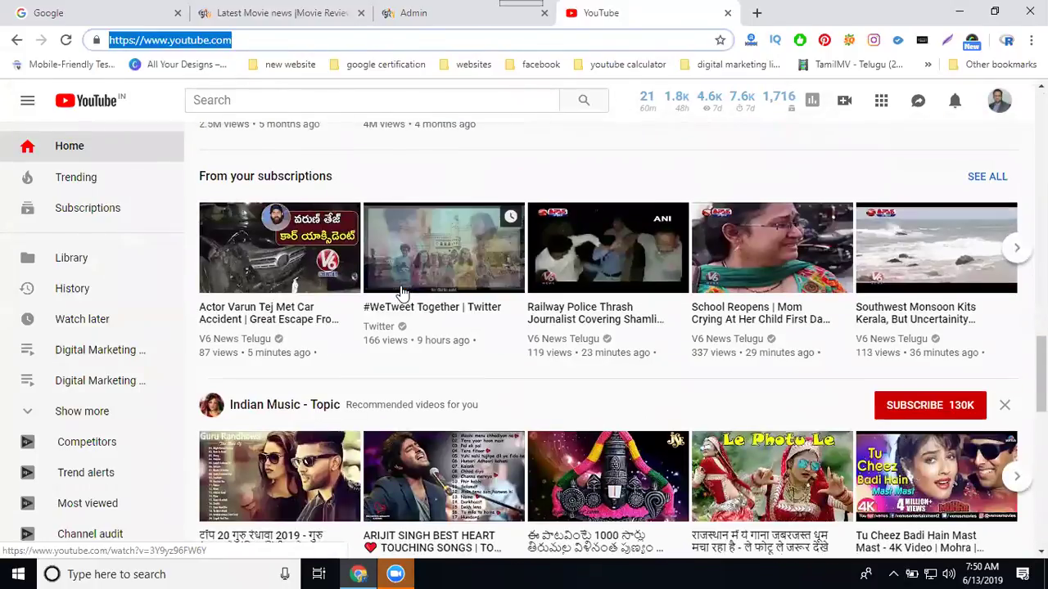
scroll(401, 293, up, 1)
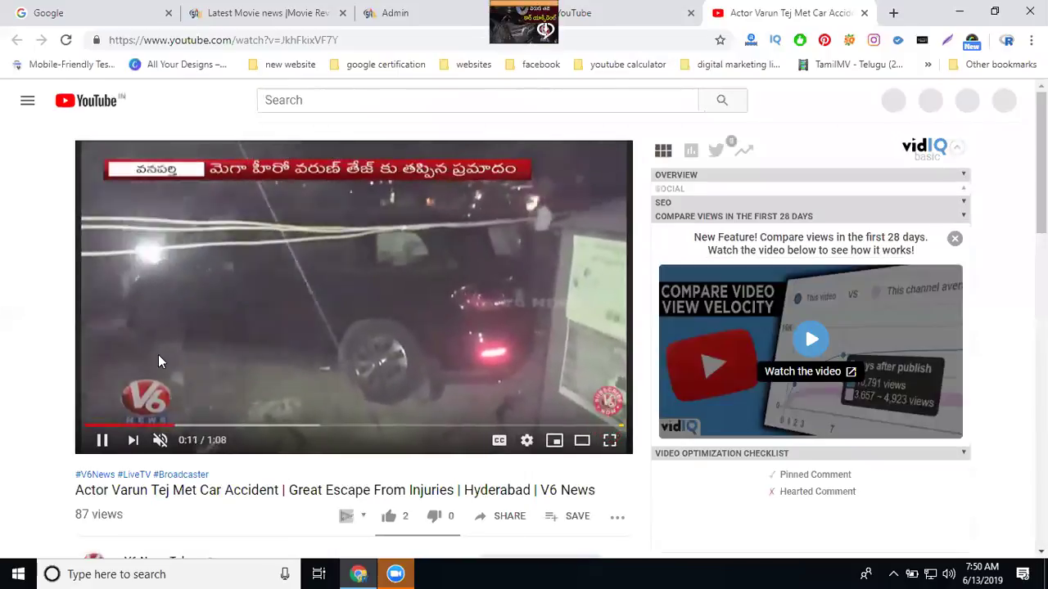
scroll(158, 354, down, 2)
scroll(161, 361, down, 1)
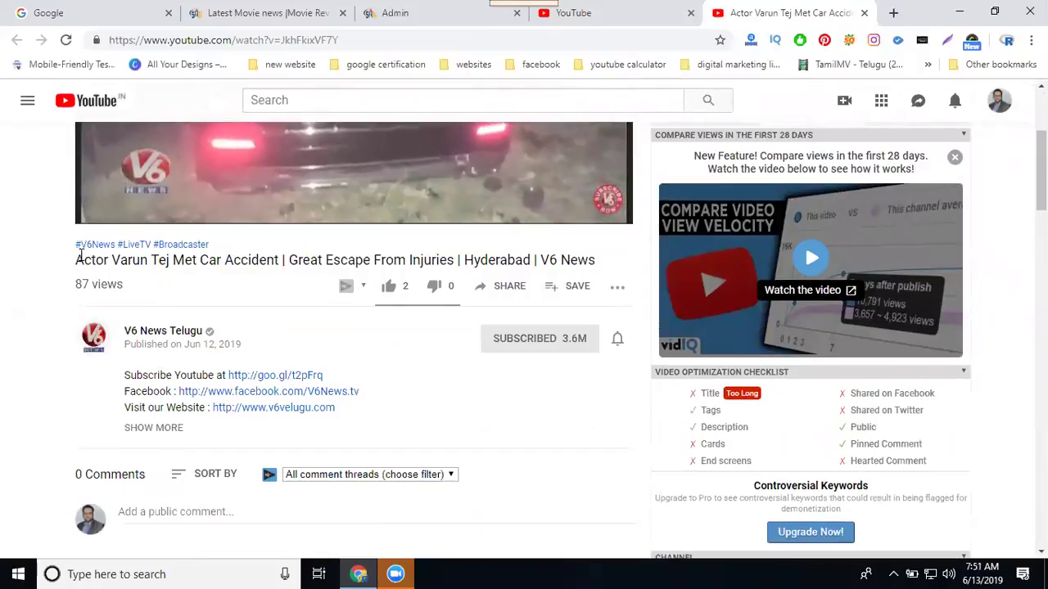
drag(76, 260, 292, 254)
key(ctrl+c)
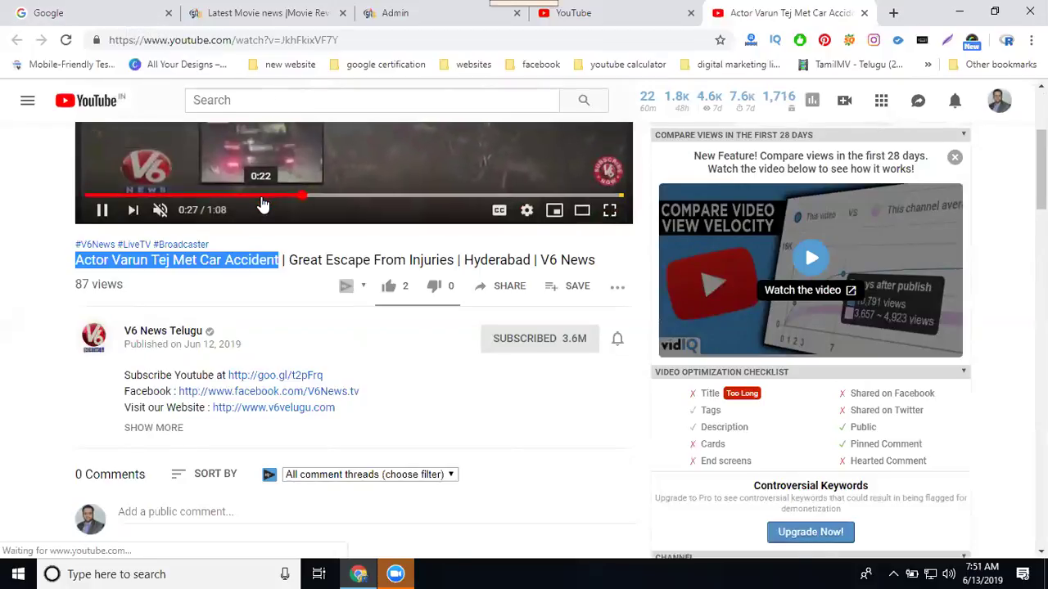
scroll(415, 172, up, 1)
scroll(417, 170, up, 1)
click(419, 164)
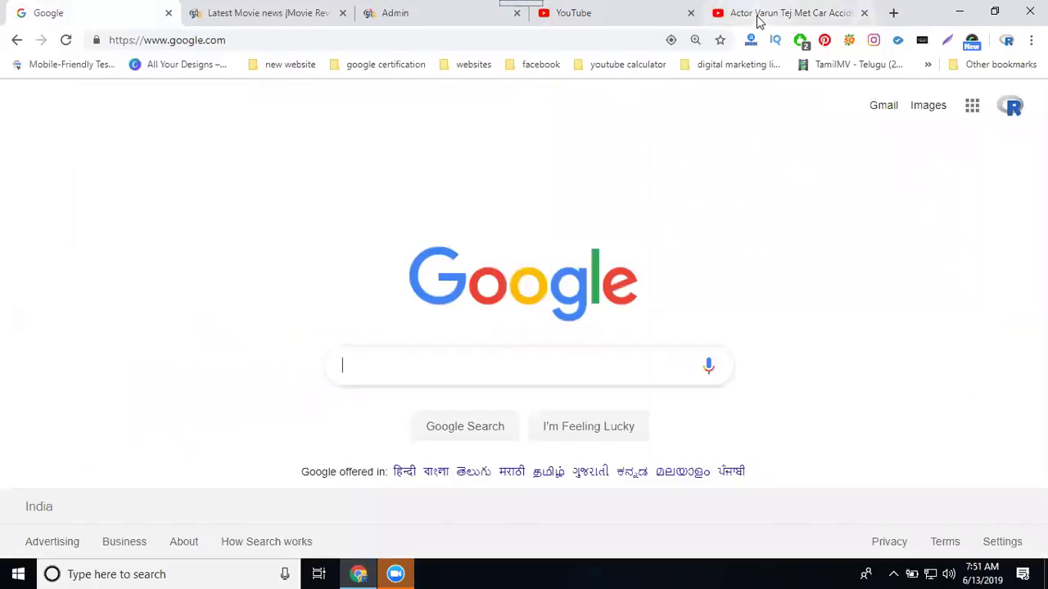
Step: Switch to the admin panel and launch Notepad from the Run history
click(757, 15)
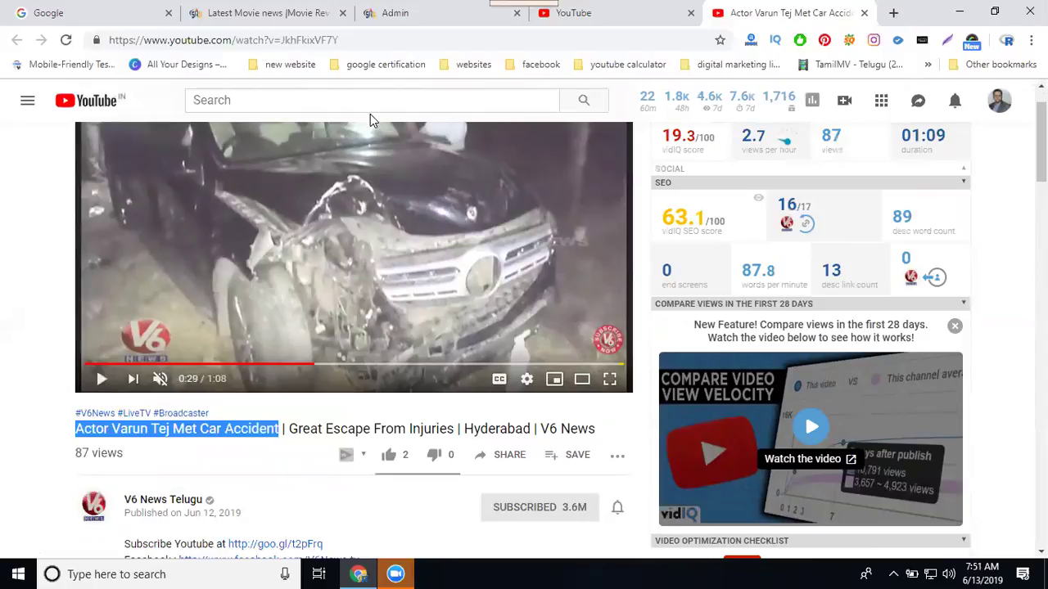
click(390, 15)
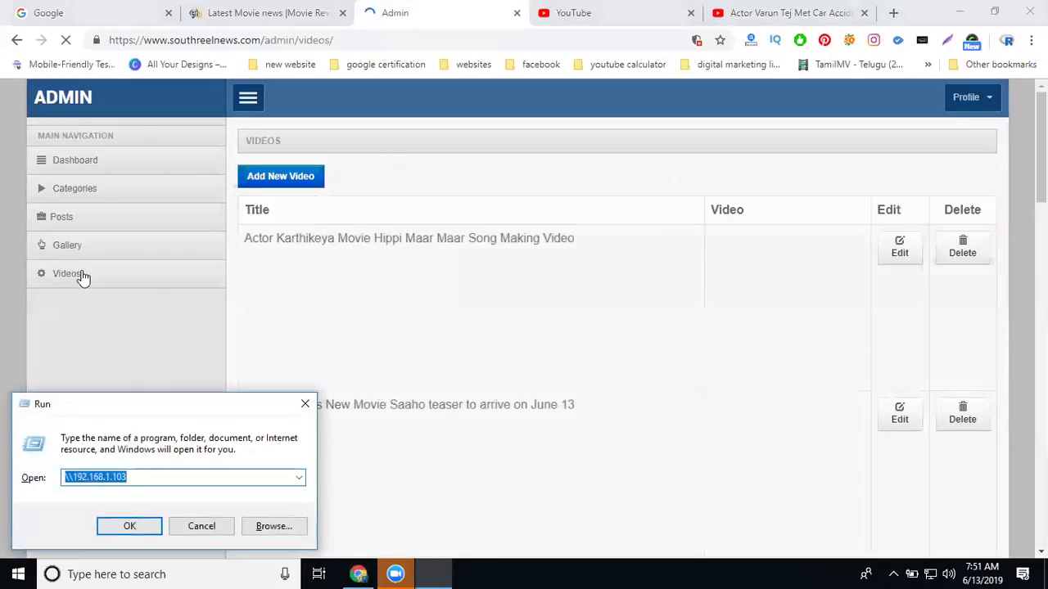
key(Down)
key(Down)
key(Up)
key(Up)
key(Down)
key(Down)
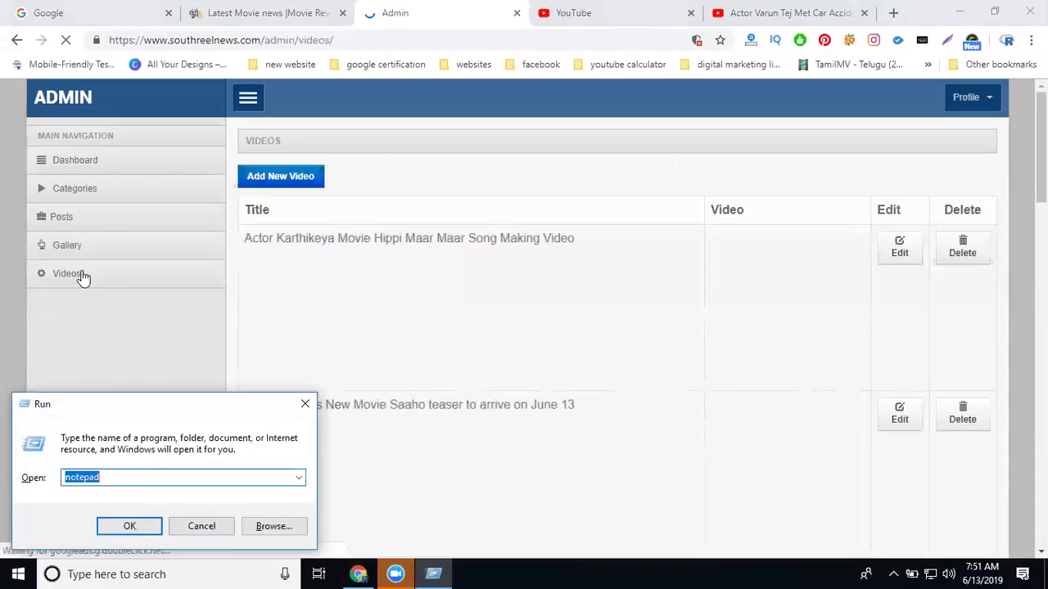
key(Escape)
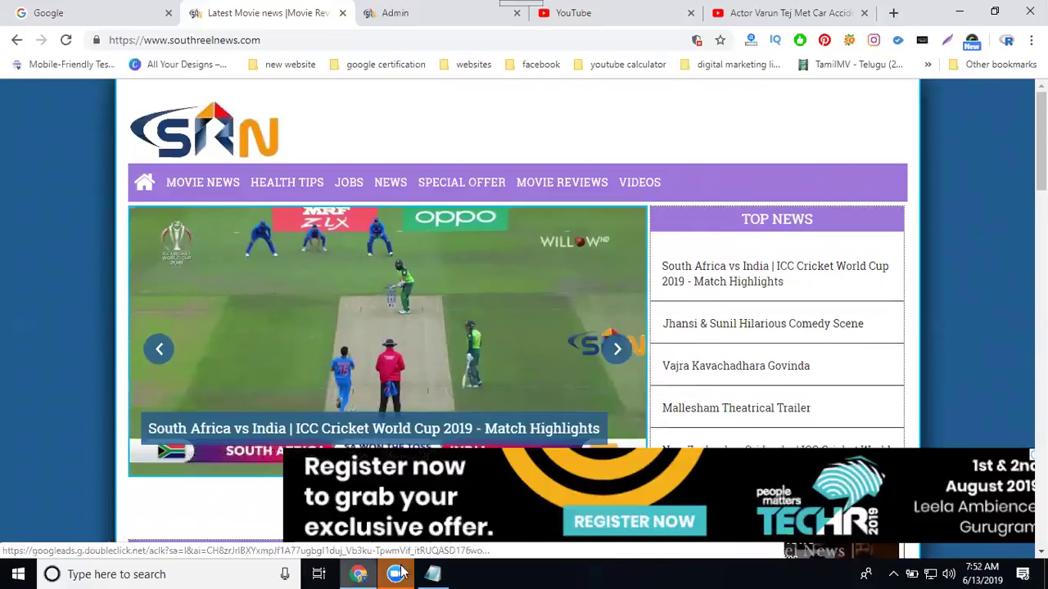
Step: Start a new video post and select its Title and SEO Title fields
click(455, 15)
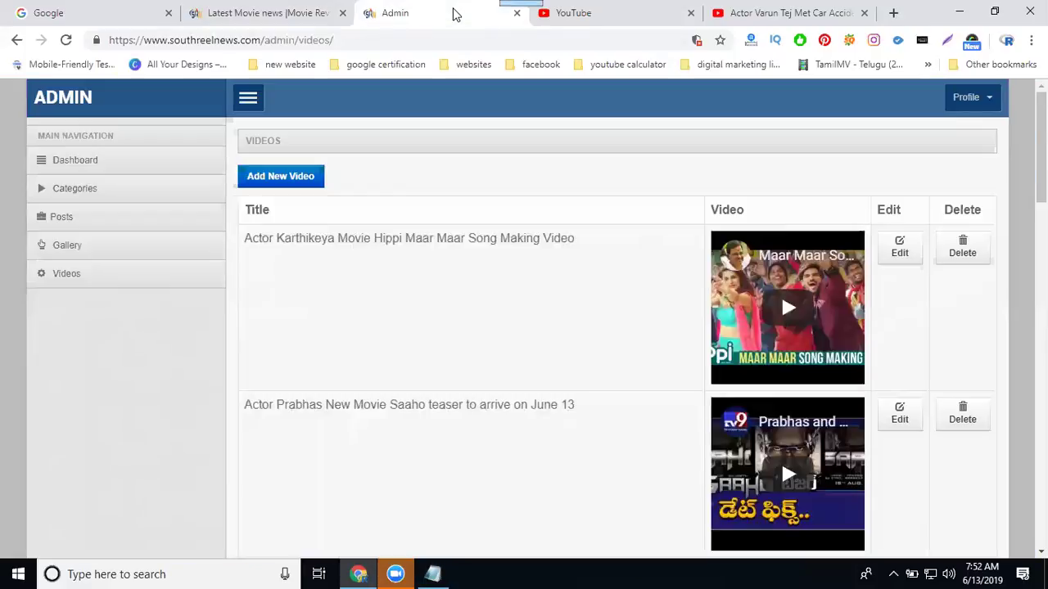
click(270, 180)
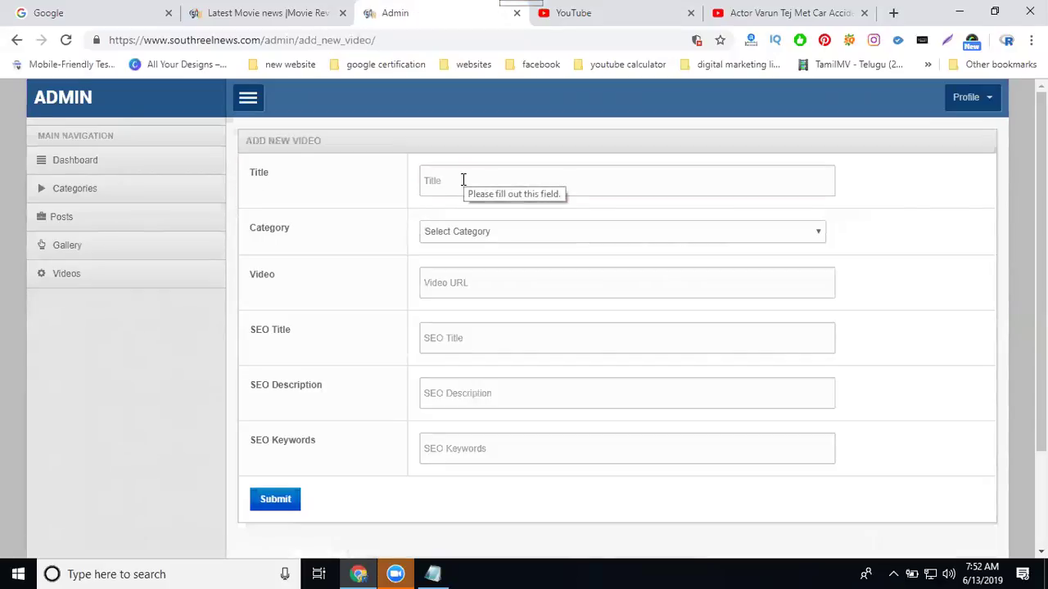
click(464, 180)
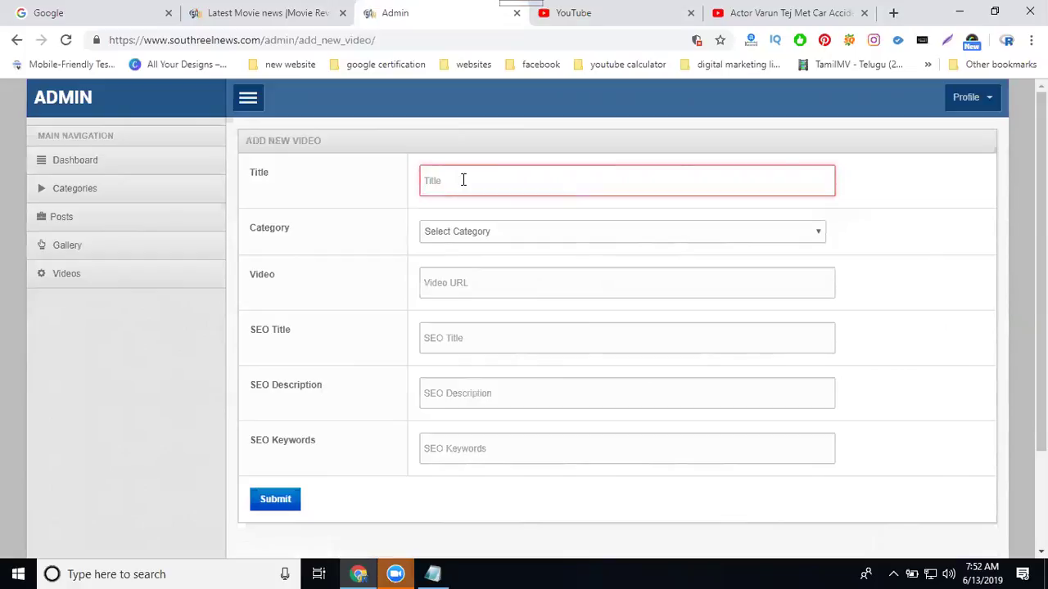
scroll(281, 221, down, 2)
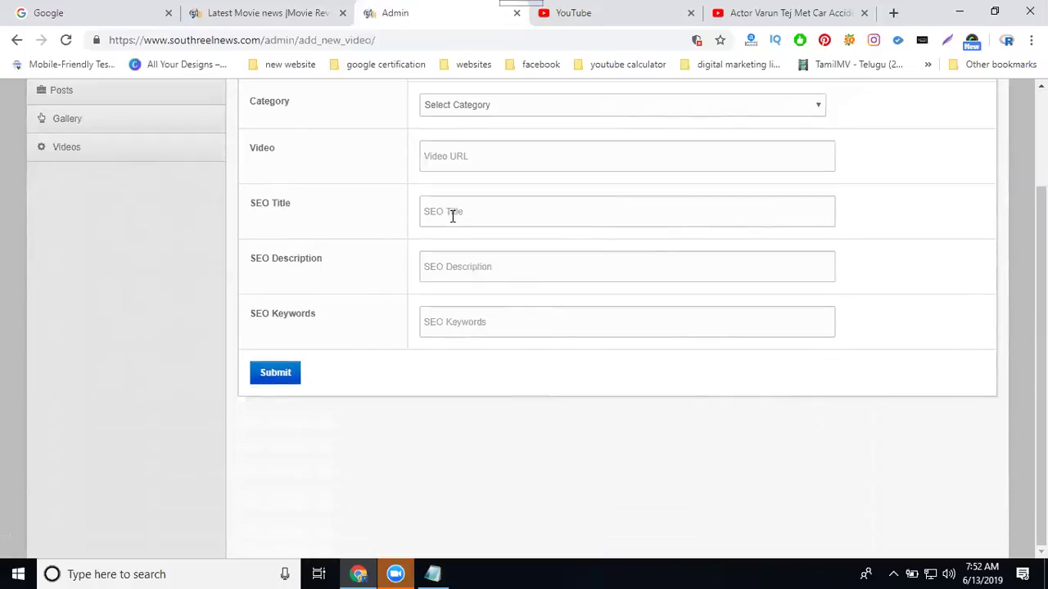
click(452, 215)
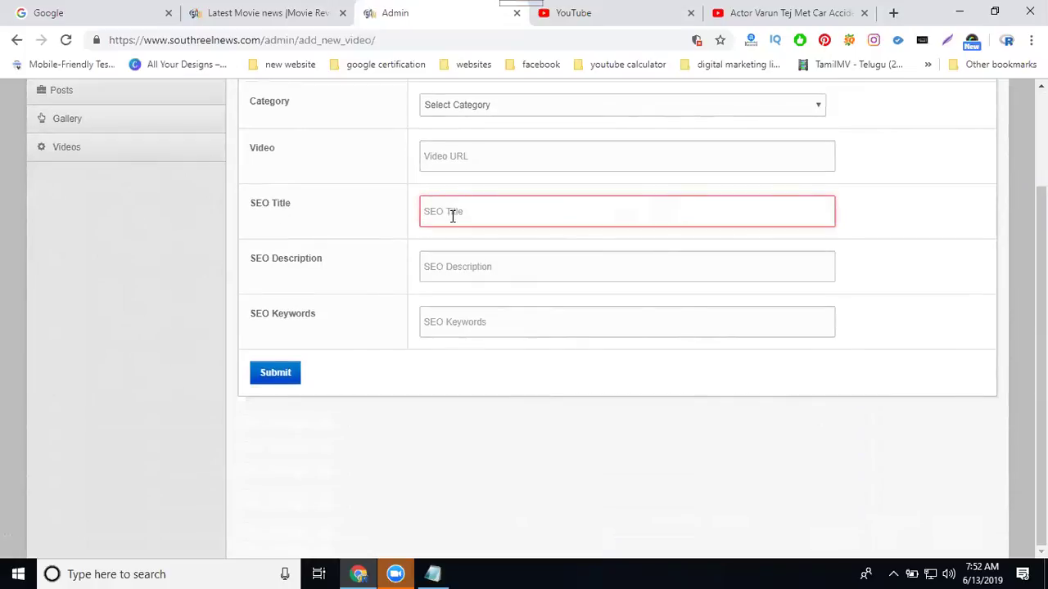
Step: Paste 'Actor Varun Tej Met Car Accident' into a maximized Notepad and select it
click(448, 570)
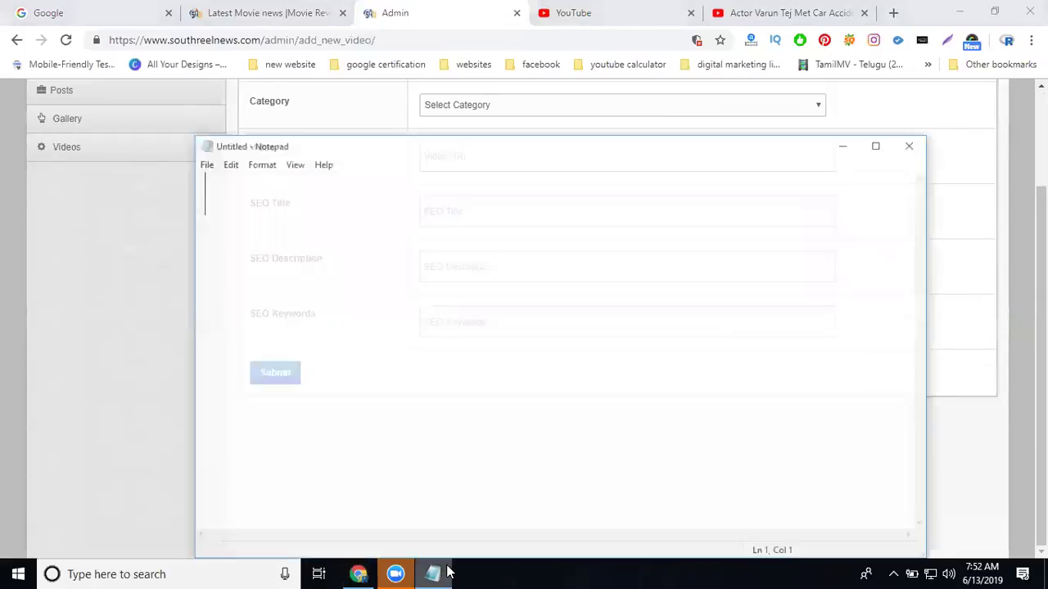
key(ctrl+v)
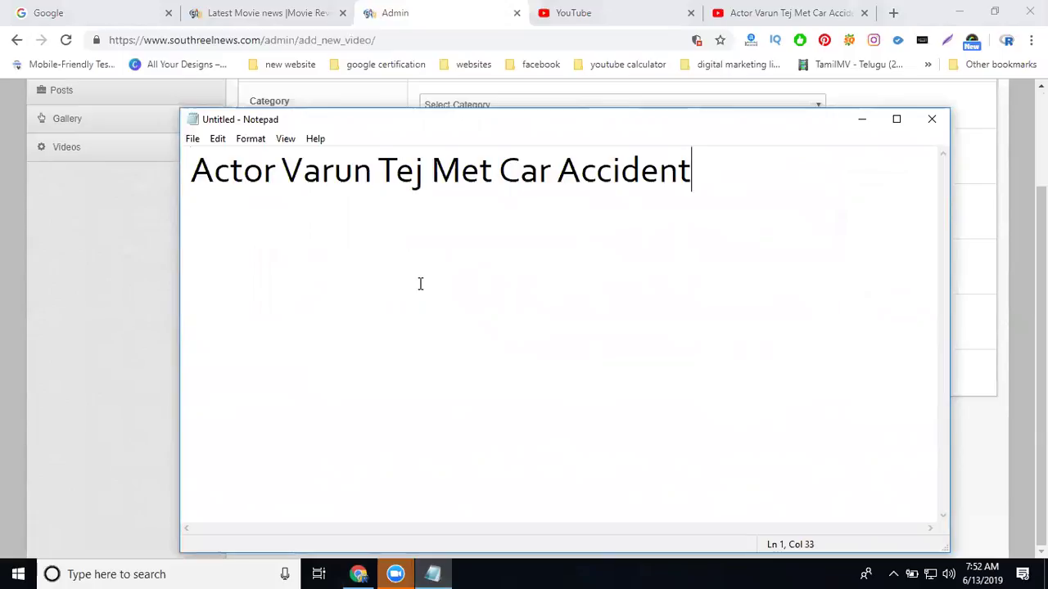
click(897, 121)
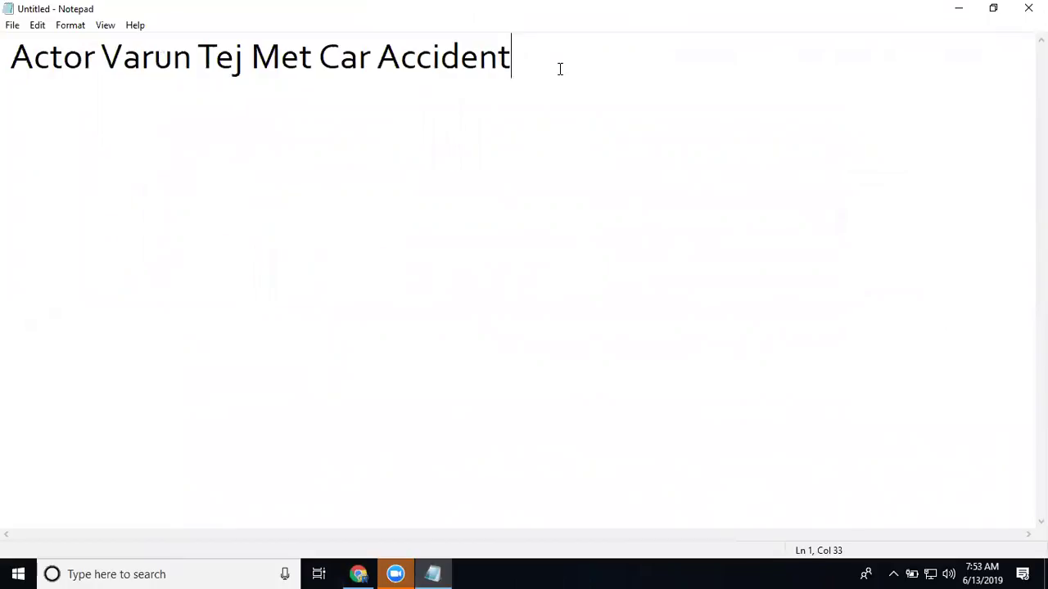
key(ctrl+a)
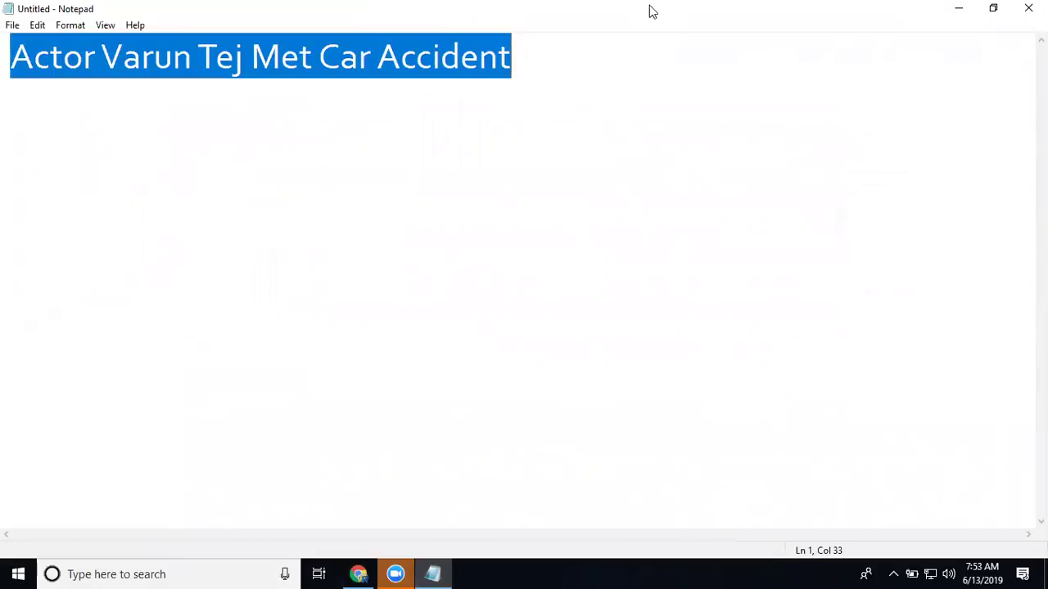
Step: Search Google for 'Actor Varun Tej Met Car Accident'
click(954, 8)
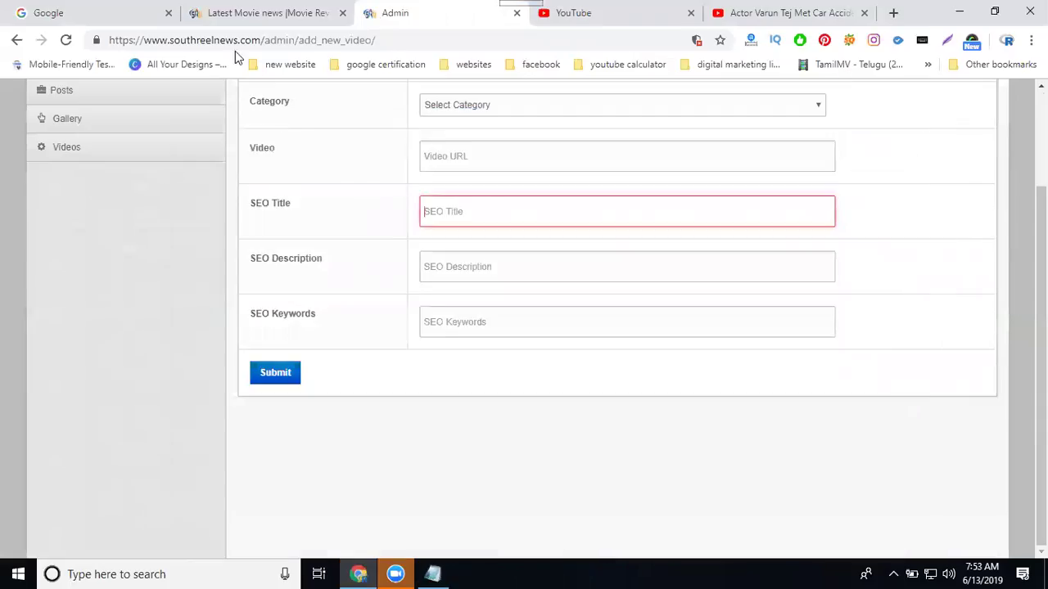
click(123, 16)
key(ctrl+v)
key(Return)
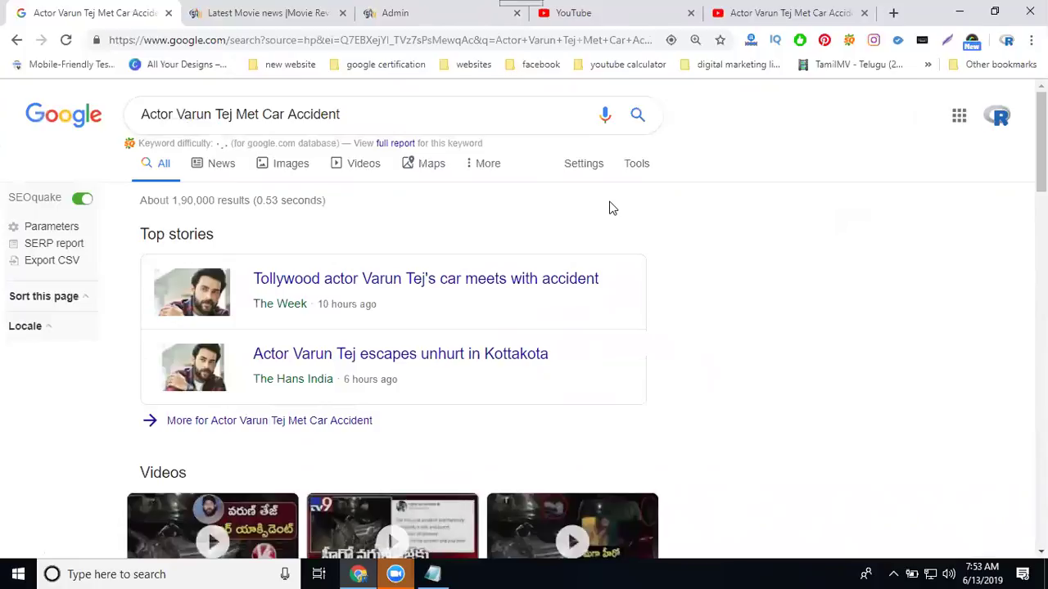
scroll(696, 222, down, 1)
scroll(697, 222, down, 4)
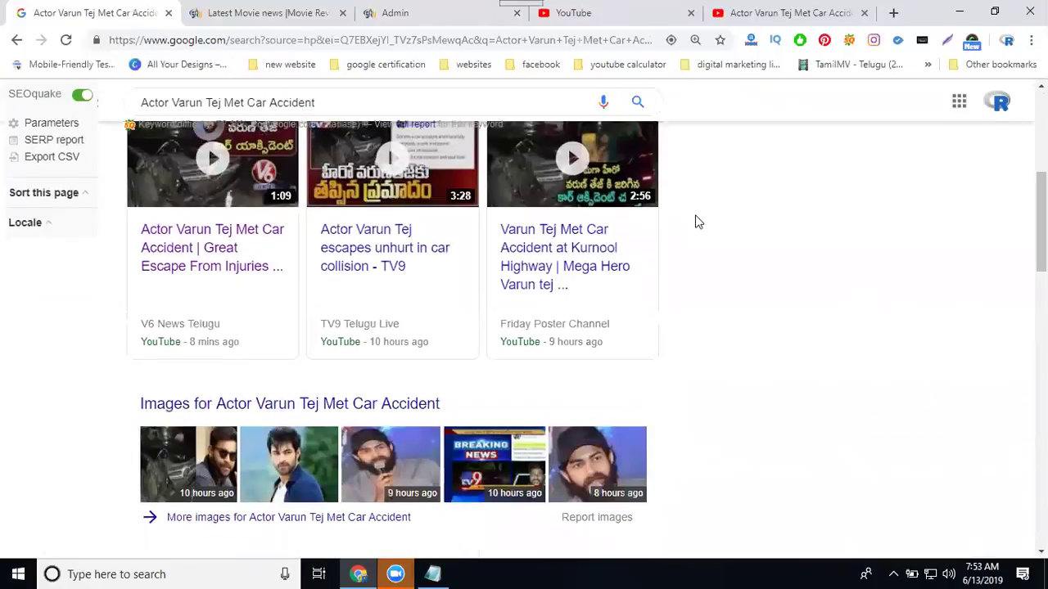
scroll(697, 222, down, 3)
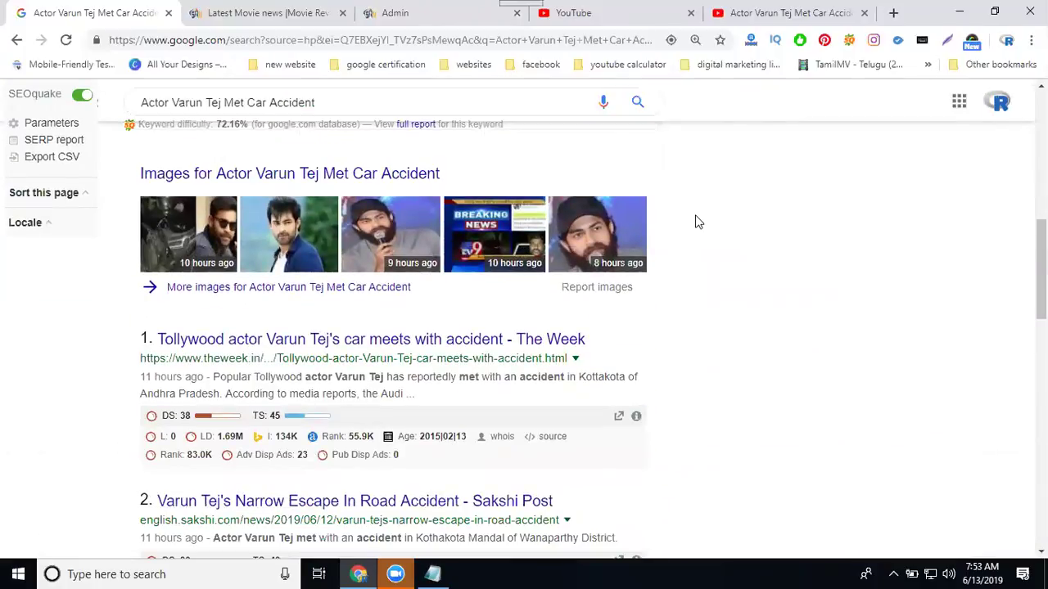
scroll(261, 352, down, 2)
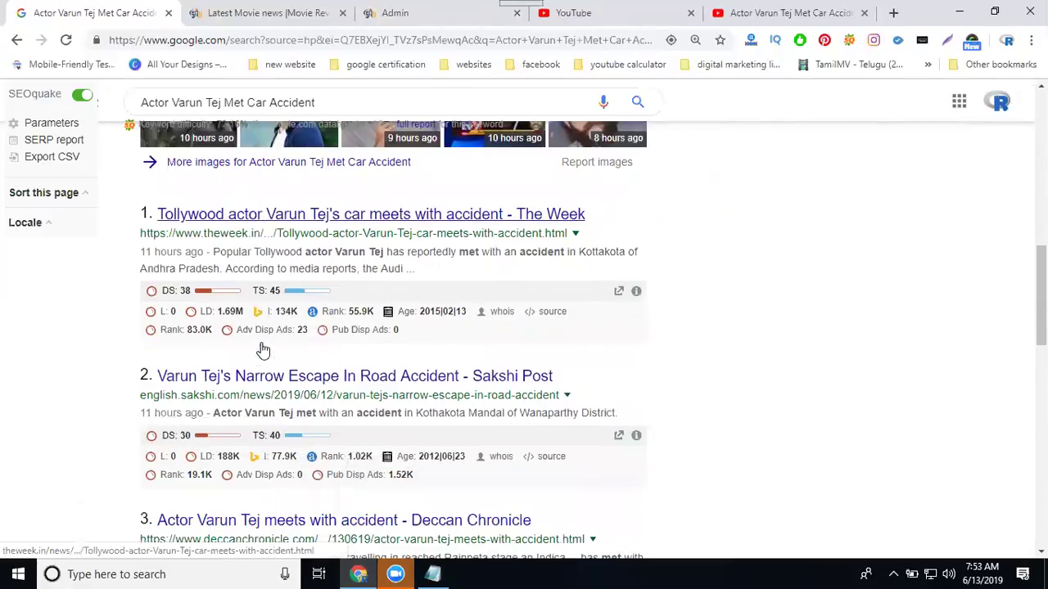
scroll(262, 350, down, 1)
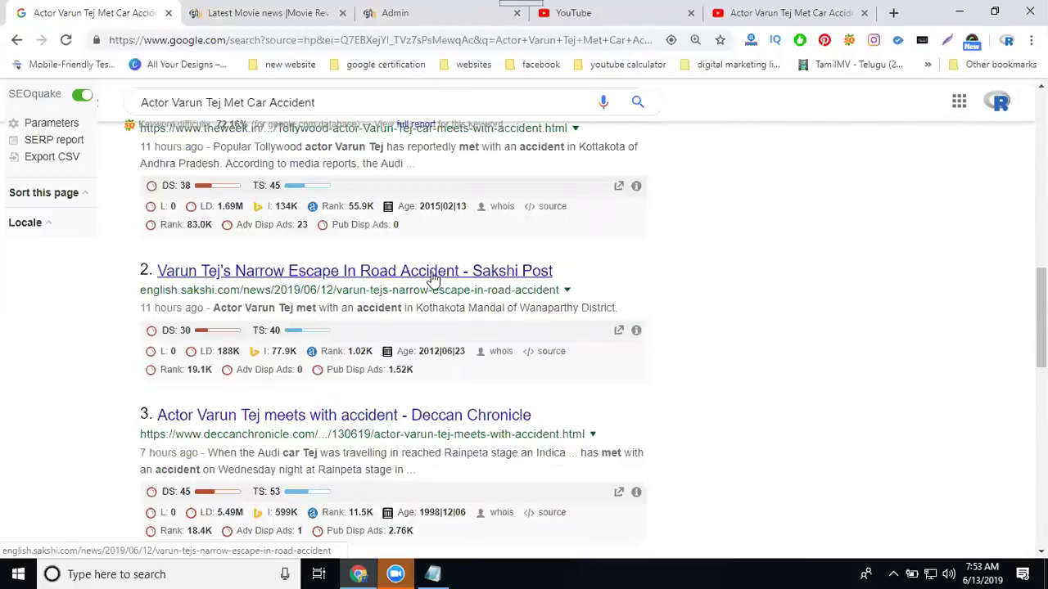
scroll(278, 344, down, 1)
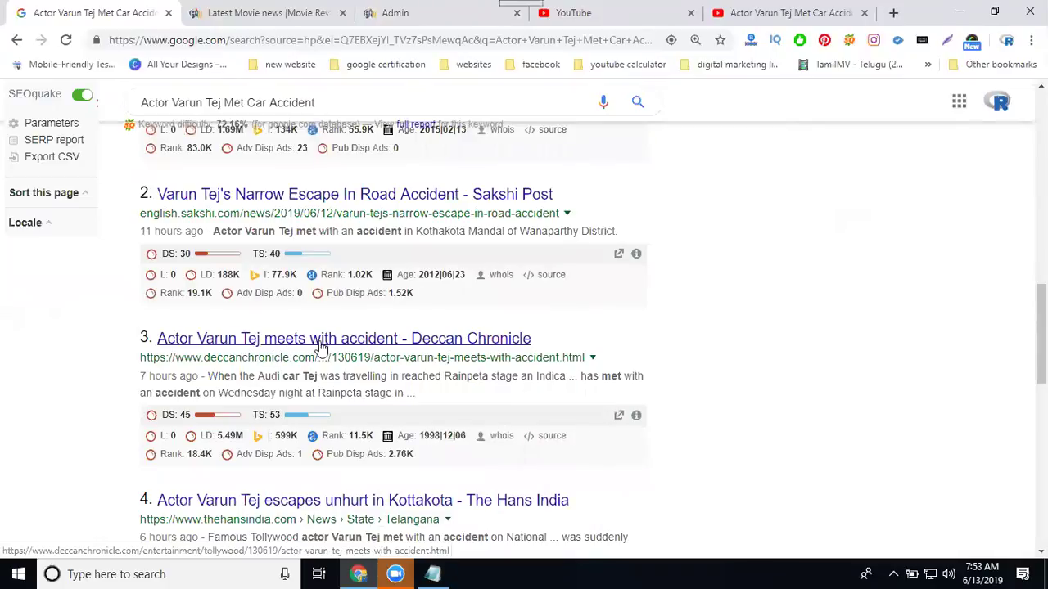
scroll(287, 349, down, 3)
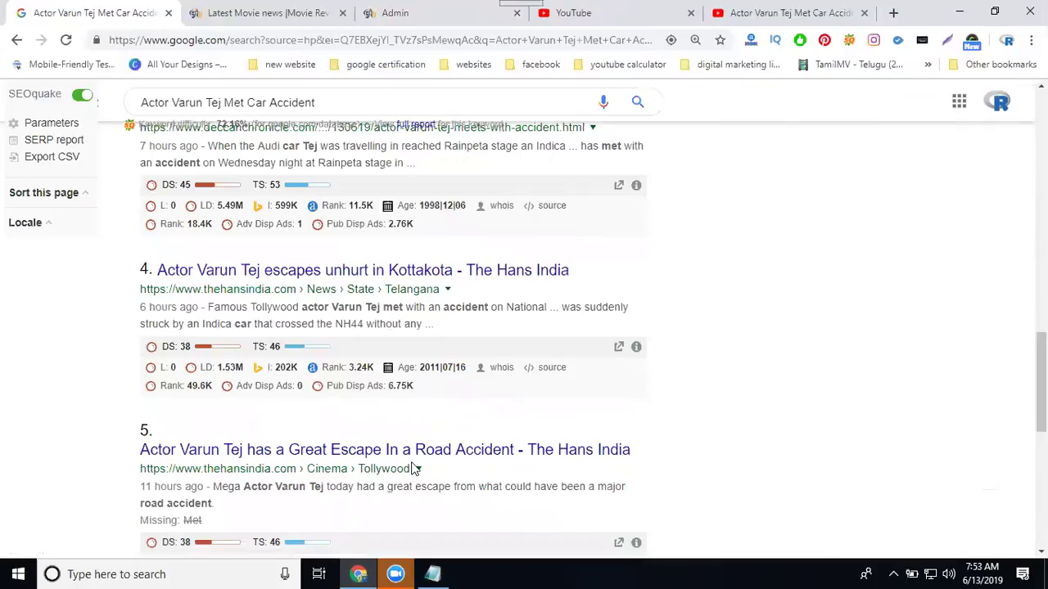
Step: Rewrite the Notepad line as 'Narrow escape for actor Varun Tej in Met Car Accident' and copy it
triple_click(257, 106)
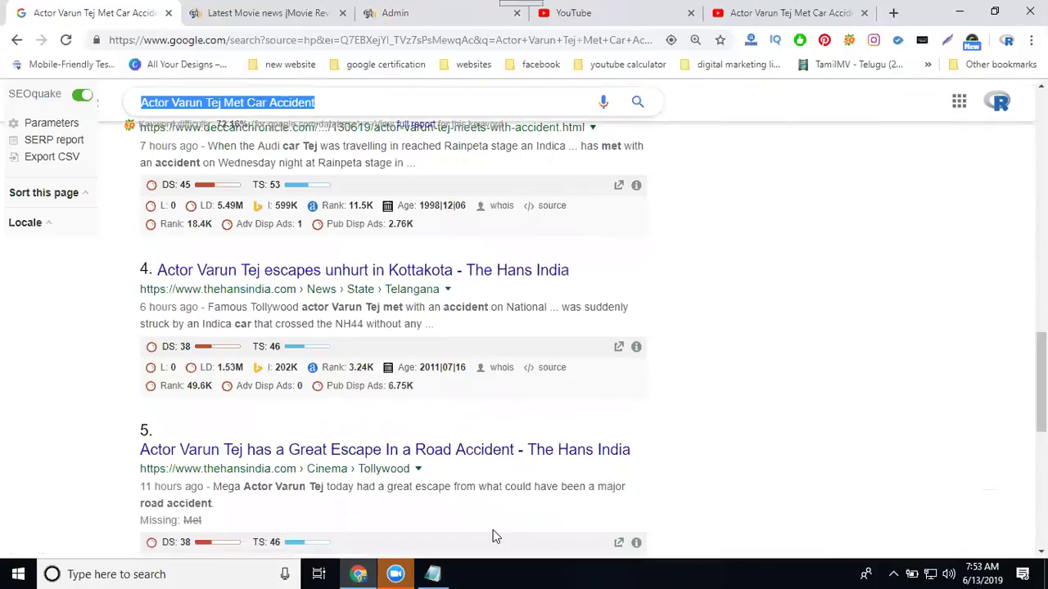
click(433, 574)
click(12, 49)
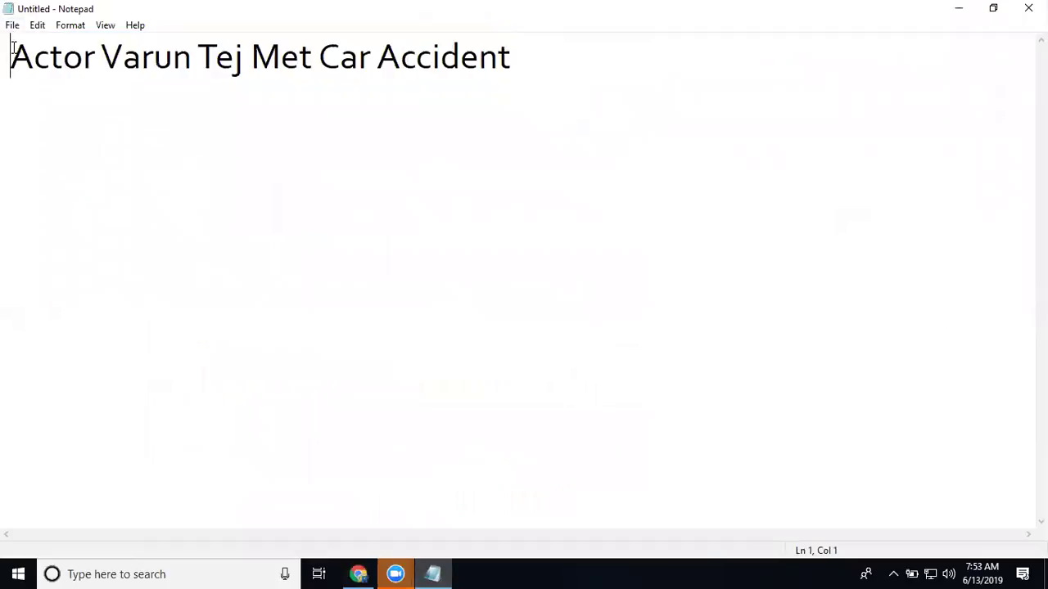
text(tolly)
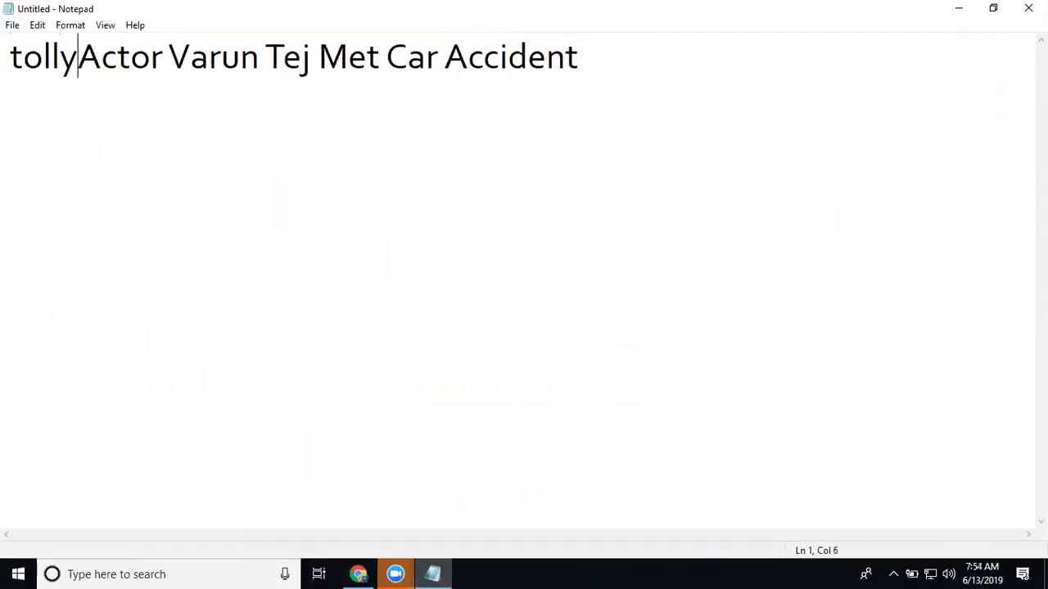
text(wood )
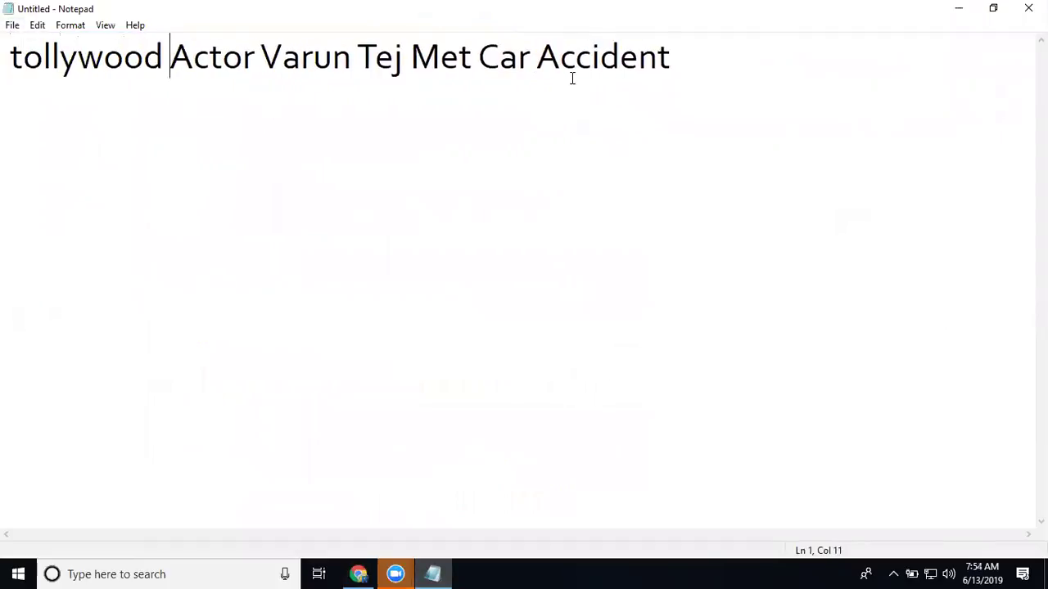
text( at)
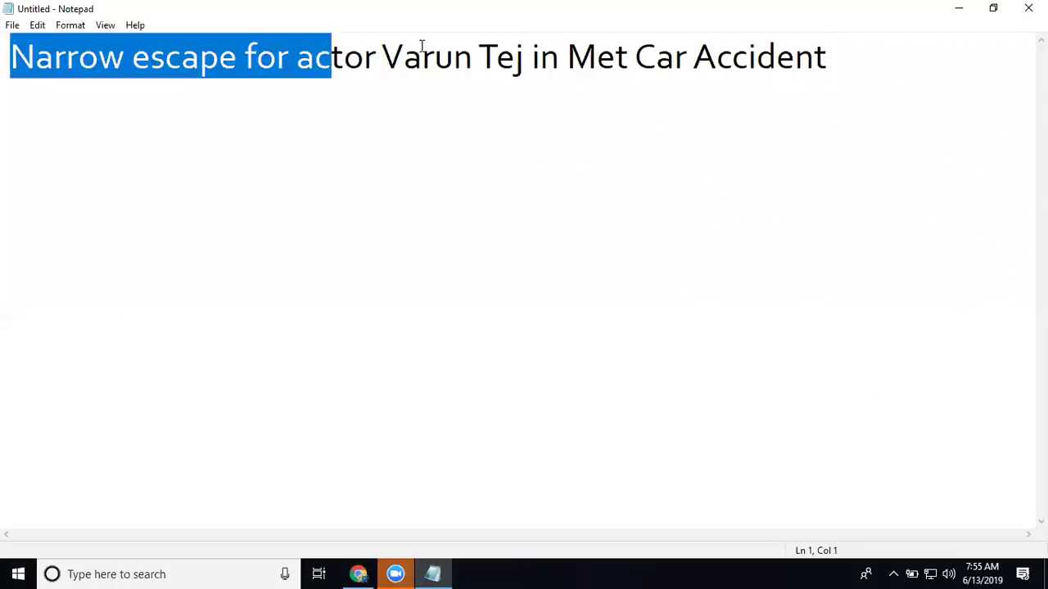
drag(10, 57, 851, 49)
key(ctrl+c)
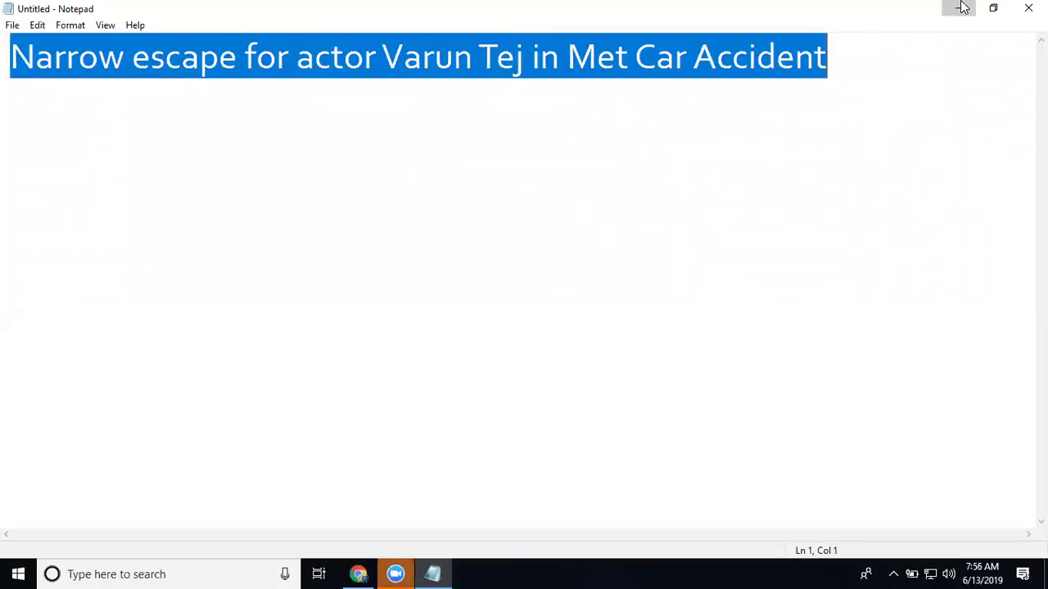
click(959, 8)
Step: Enter the headline as Title and SEO Title and choose the Breaking News category
click(419, 14)
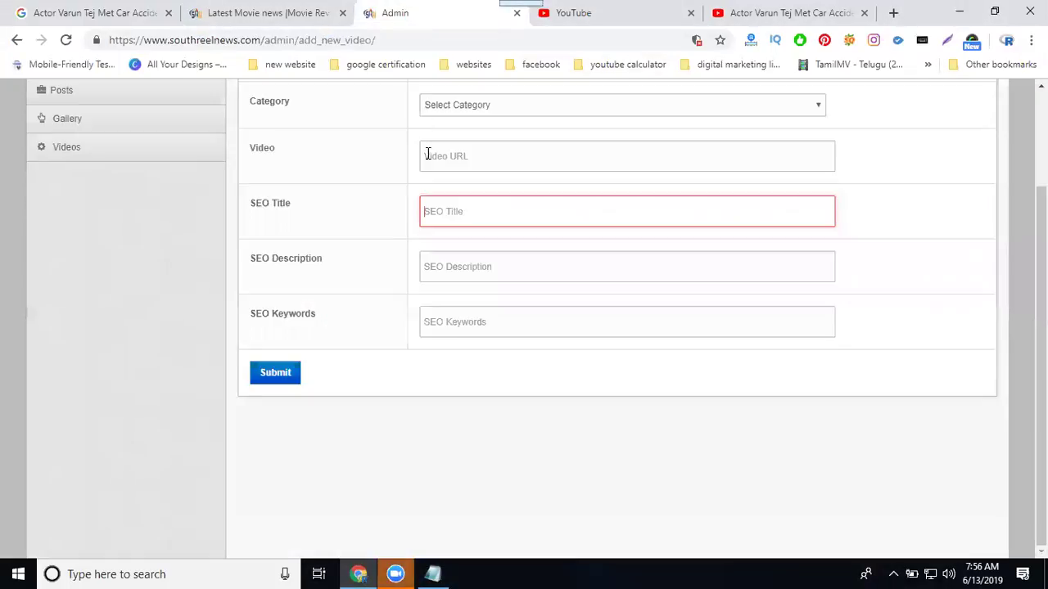
scroll(461, 145, up, 2)
click(450, 185)
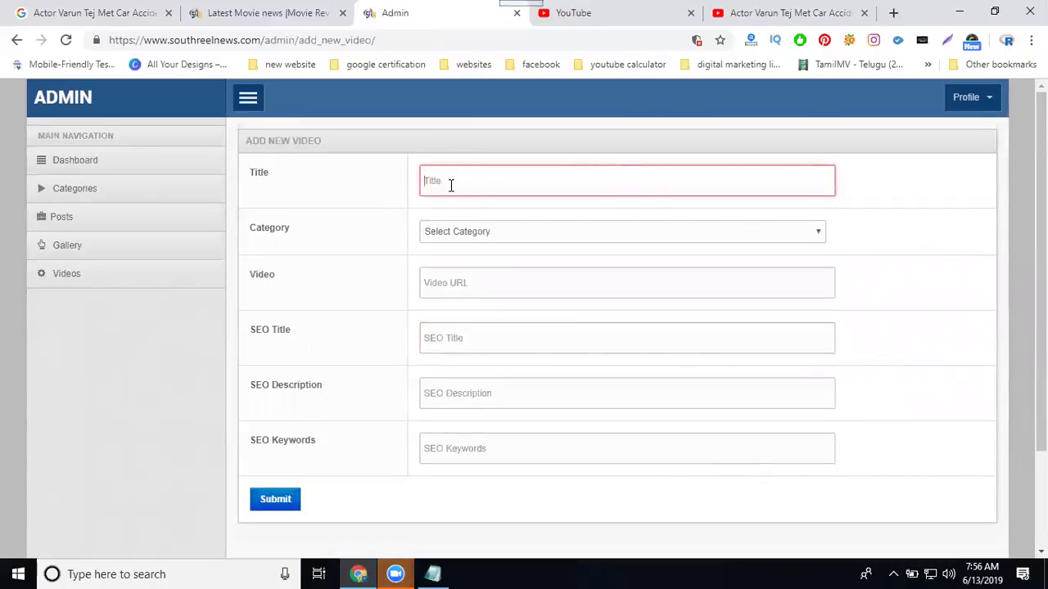
key(ctrl+v)
key(Return)
click(453, 235)
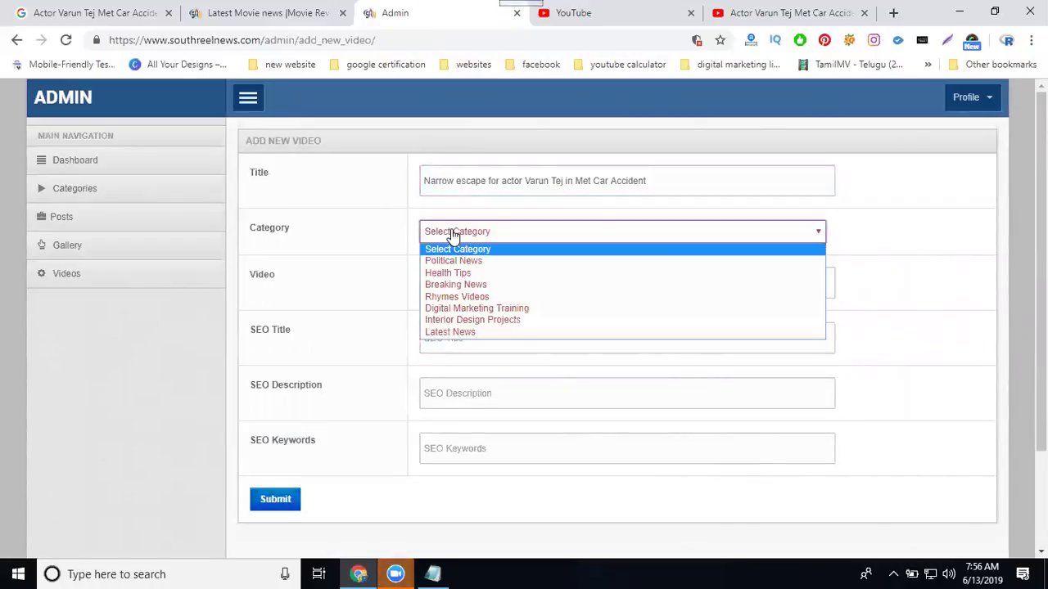
click(454, 281)
click(453, 341)
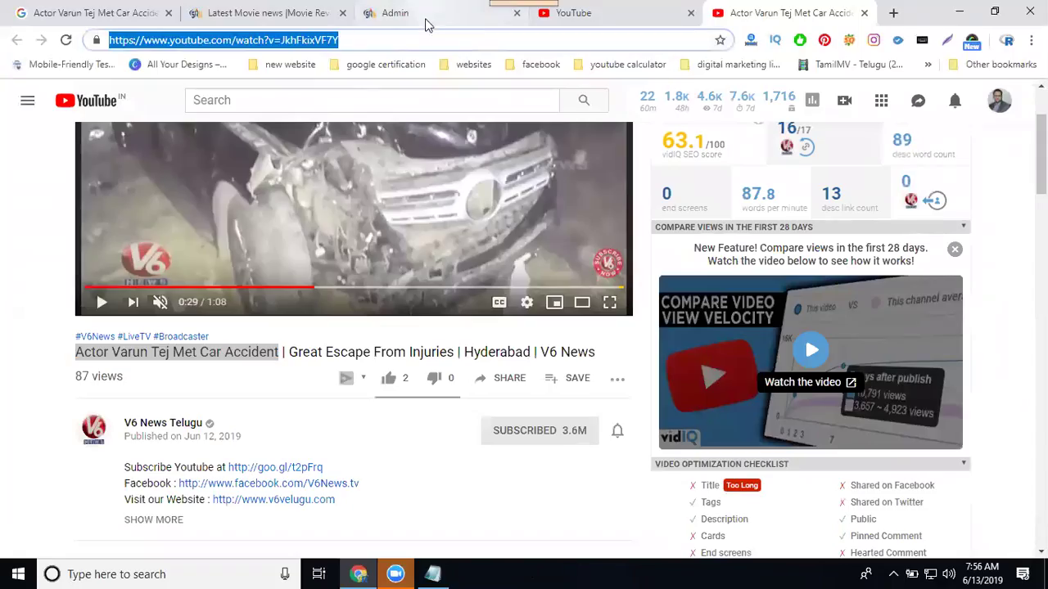
Step: Paste the YouTube video URL into the Video field
click(428, 14)
click(517, 283)
text(https://www.youtube.com/watch?v=JkhFkixVF7Y)
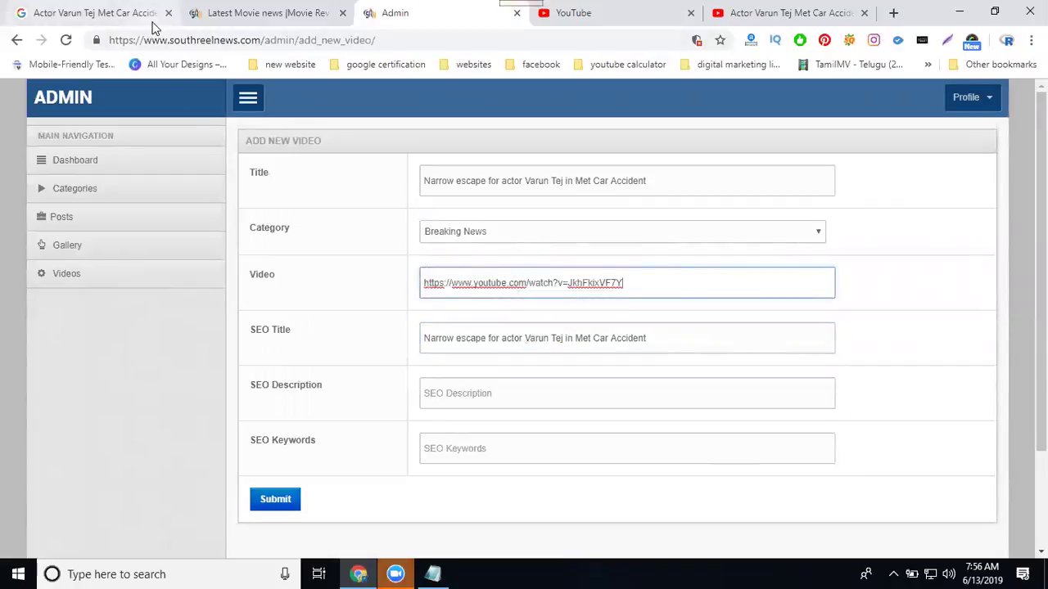
key(ctrl+1)
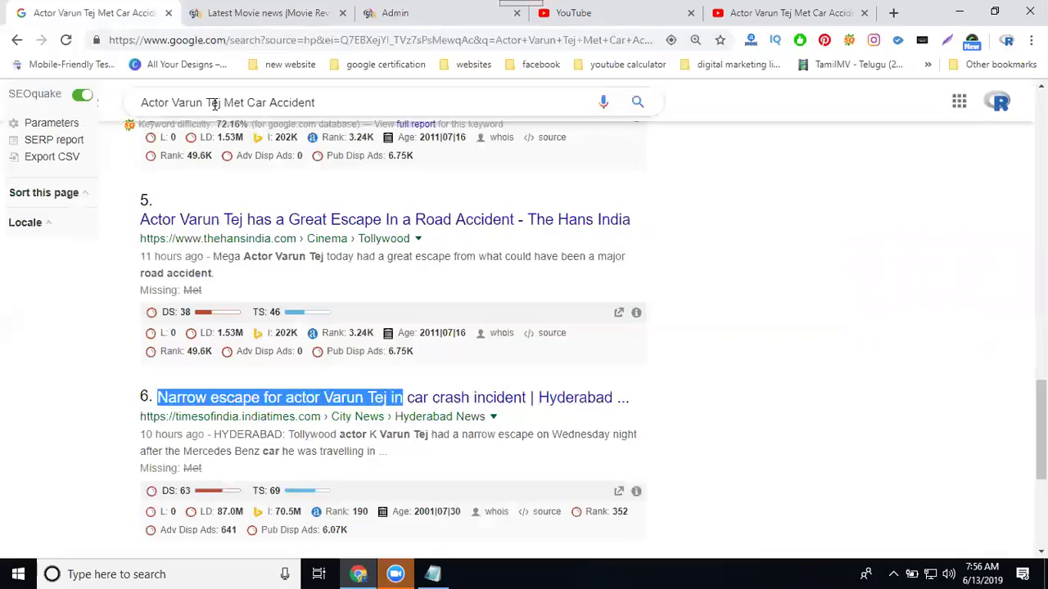
triple_click(215, 104)
key(ctrl+c)
click(432, 573)
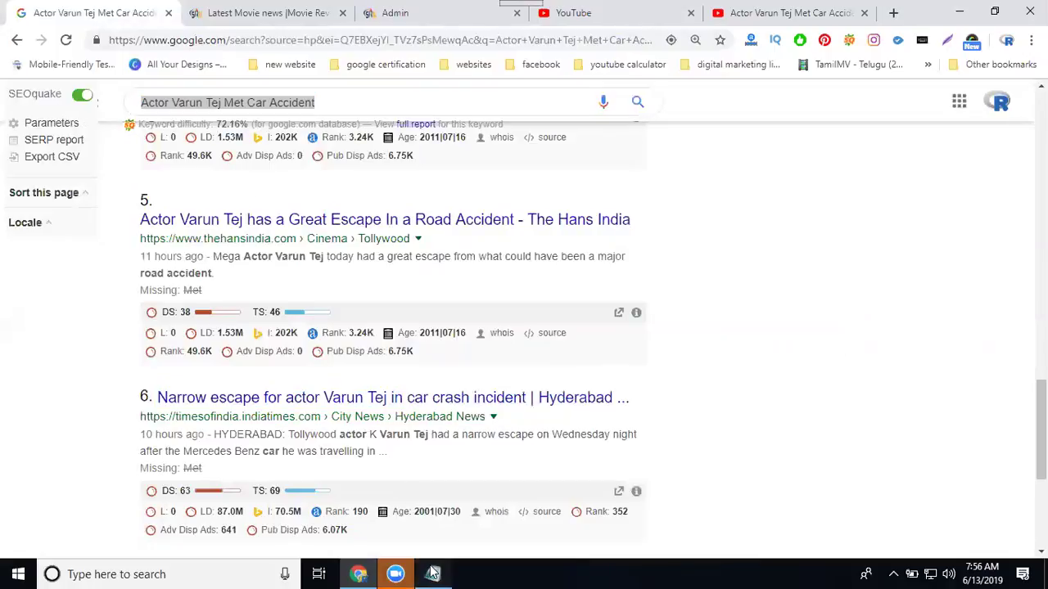
Step: Start a new Notepad line with the search query plus the fifth Google result's headline
click(52, 119)
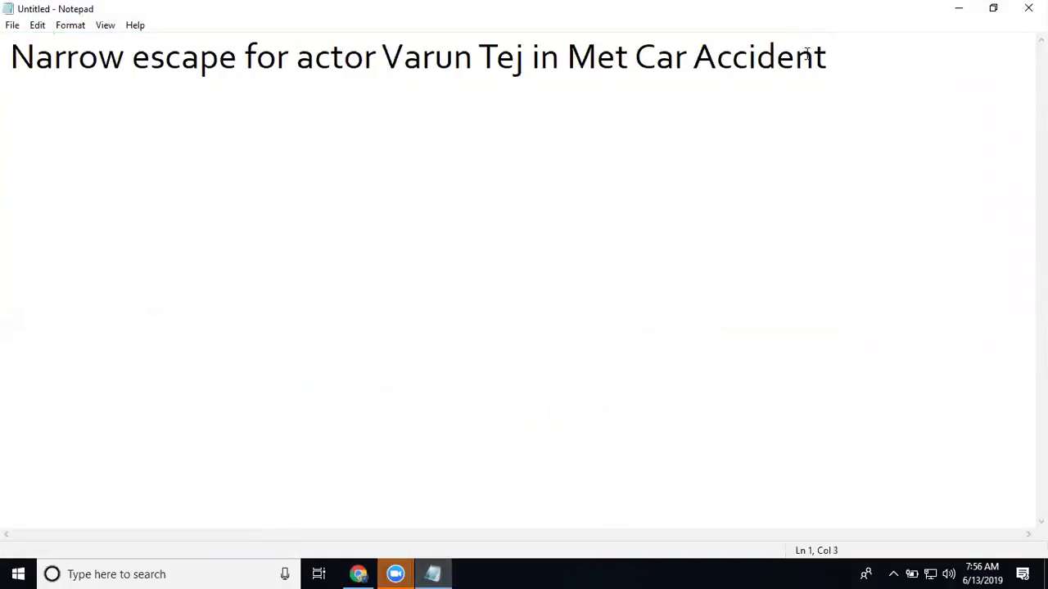
key(Return)
key(Return)
key(ctrl+v)
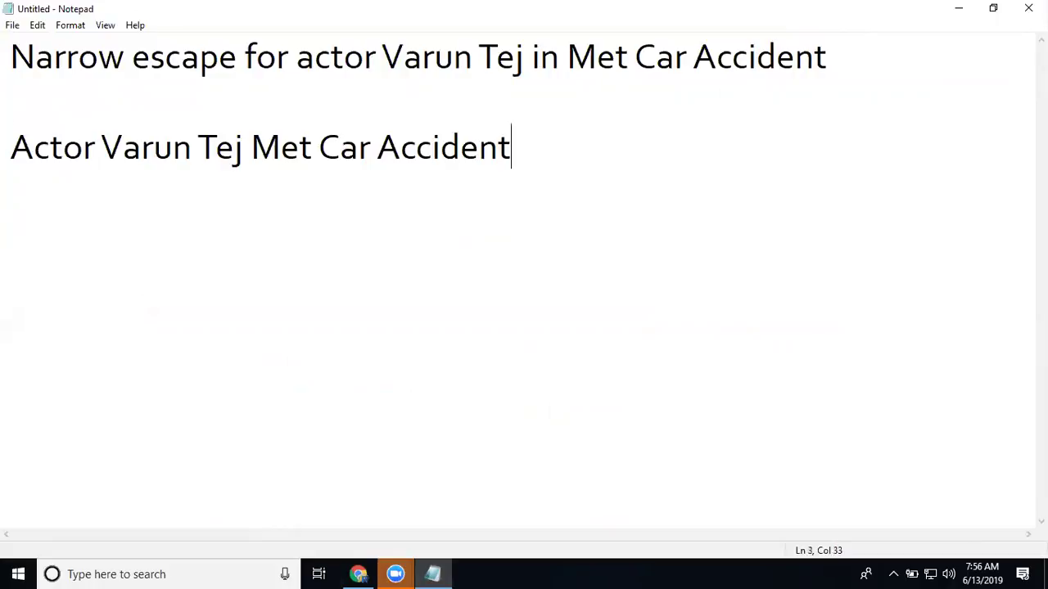
text(,)
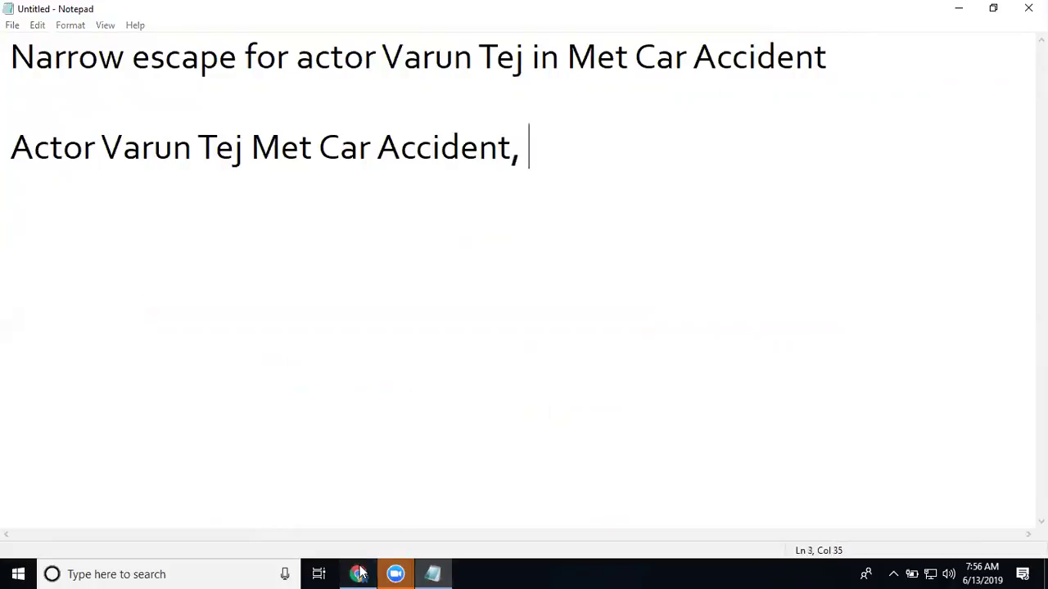
click(359, 574)
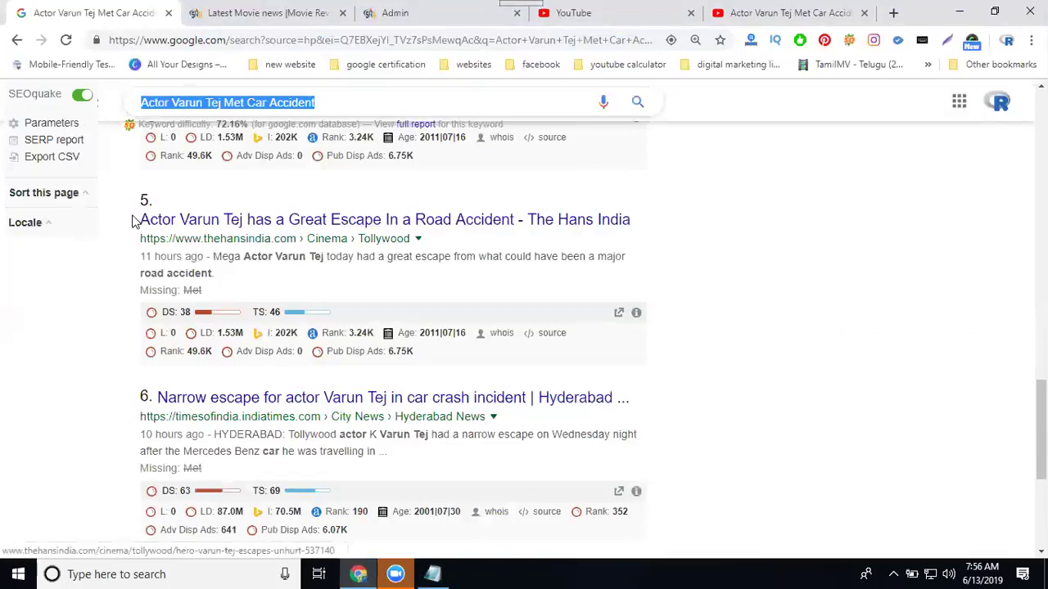
drag(140, 219, 517, 219)
key(ctrl+c)
click(434, 573)
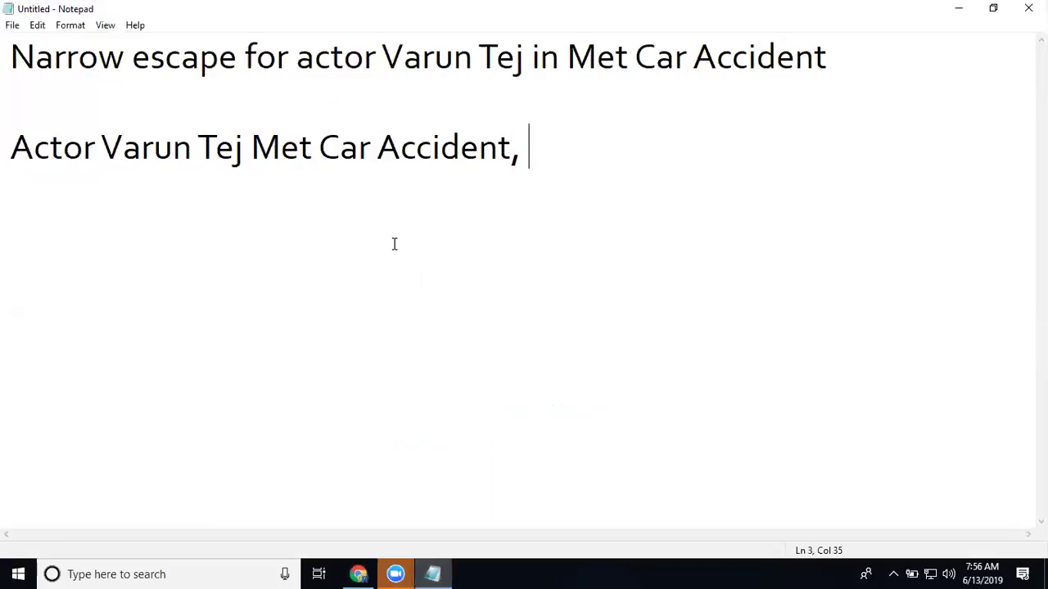
key(ctrl+v)
text(,)
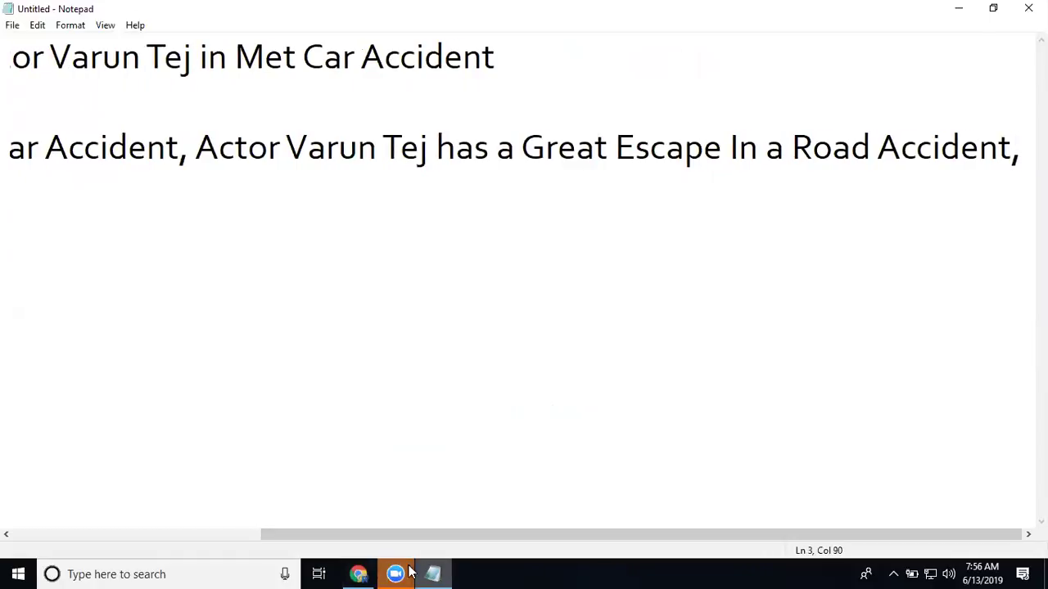
Step: Append the seventh Google result's headline and select the combined line
click(358, 573)
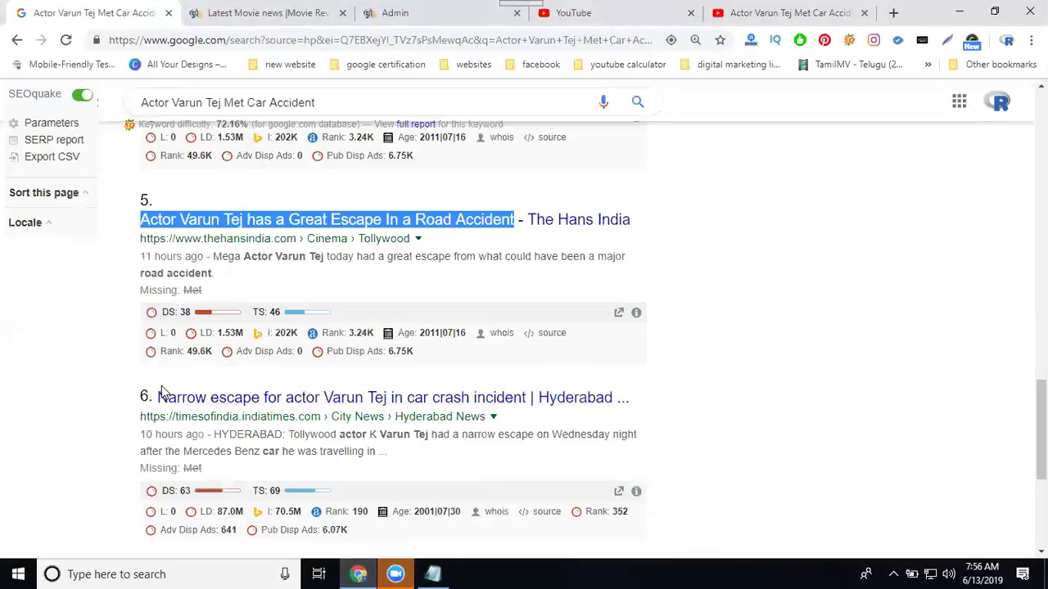
scroll(129, 409, down, 2)
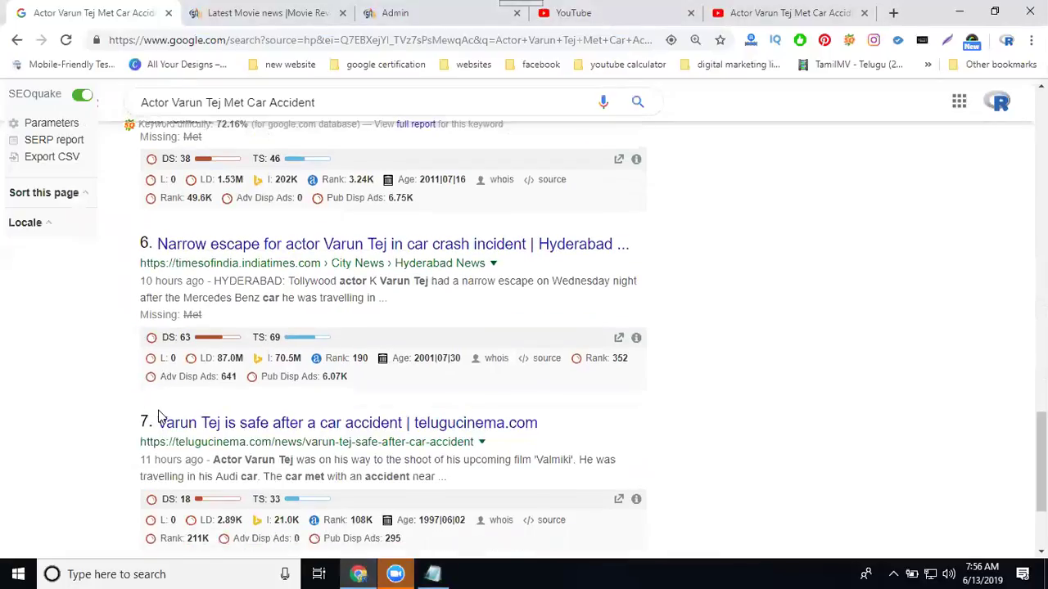
drag(158, 422, 404, 431)
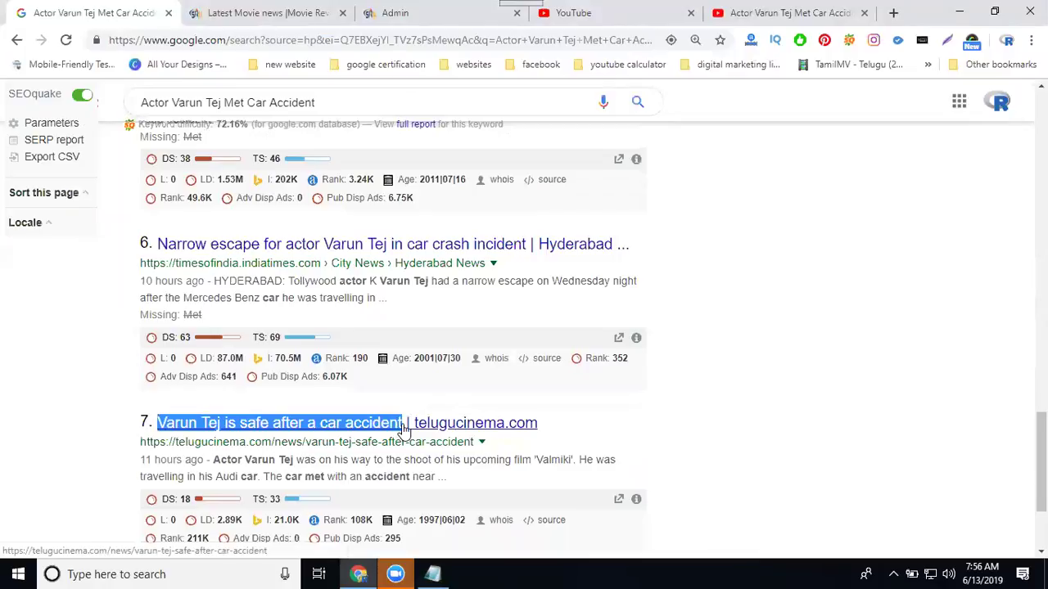
click(432, 574)
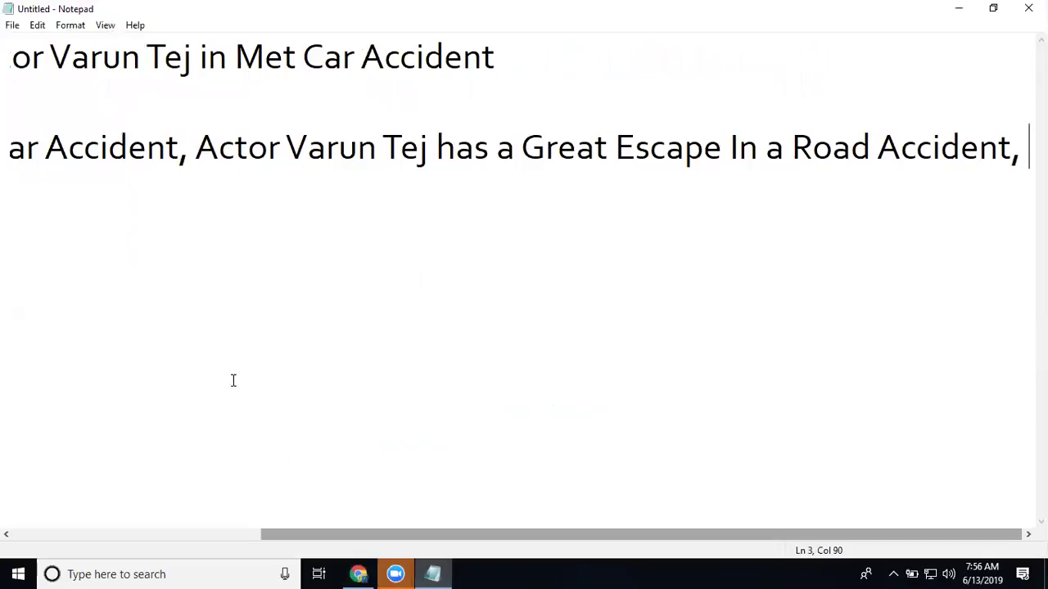
text(Varun Tej is safe after a car accident)
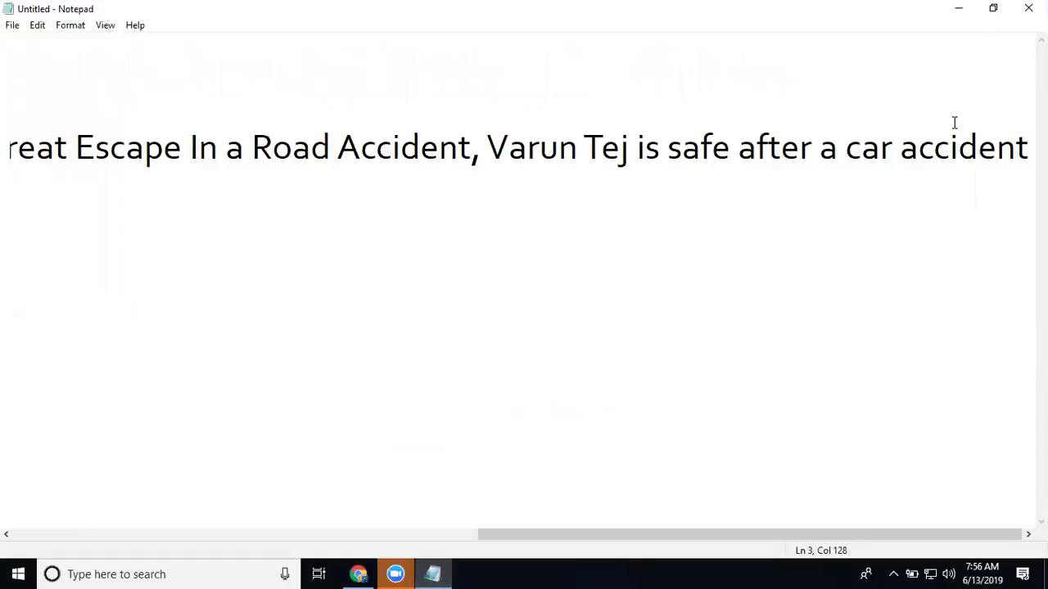
key(shift+Home)
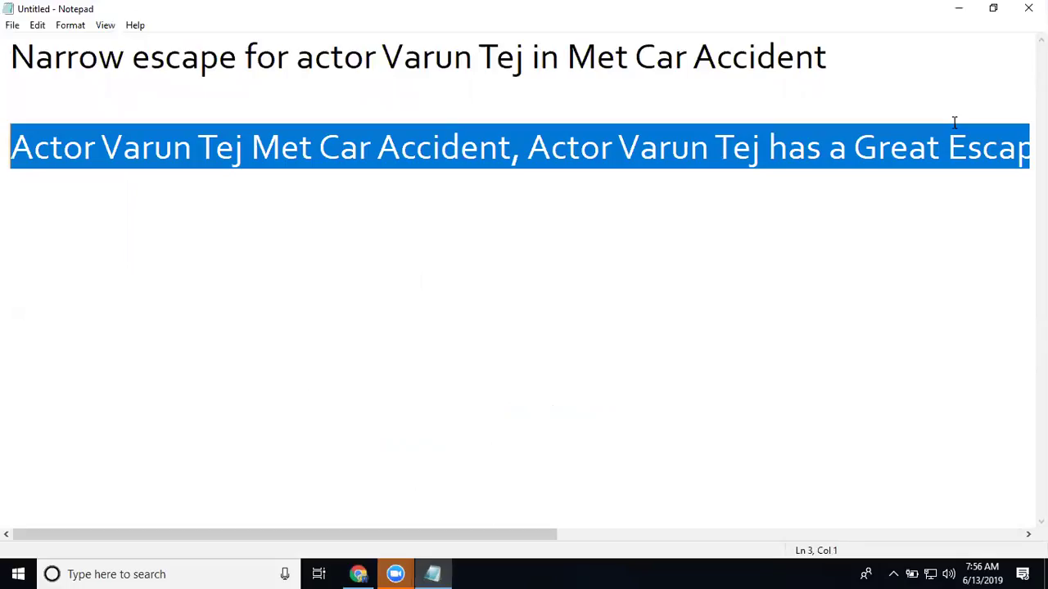
click(959, 8)
Step: Paste the combined headlines into SEO Description and SEO Keywords, then submit the post
click(413, 18)
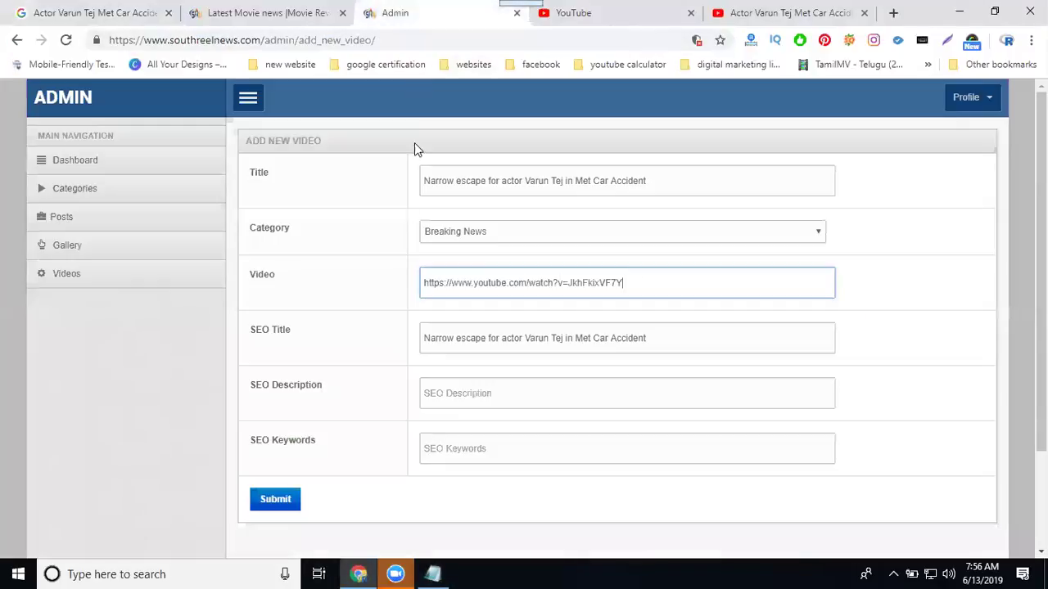
click(456, 387)
key(ctrl+v)
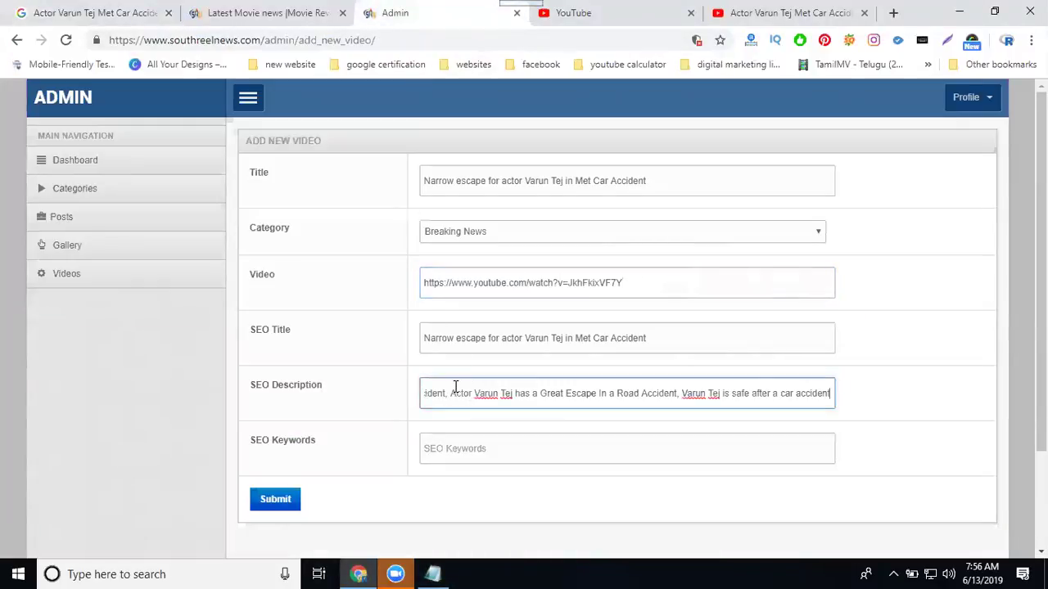
click(467, 439)
key(ctrl+v)
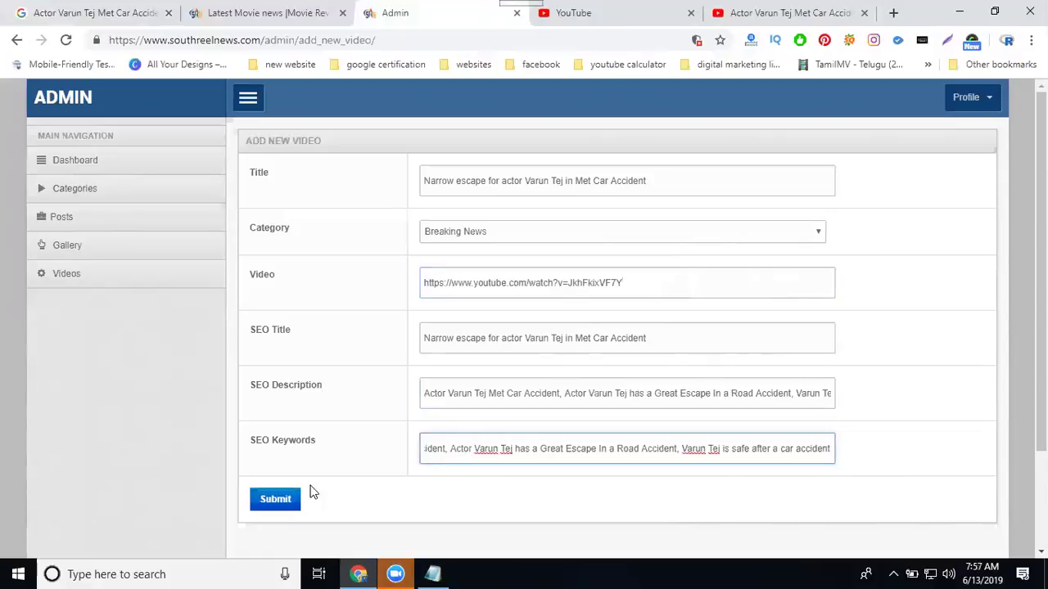
click(277, 501)
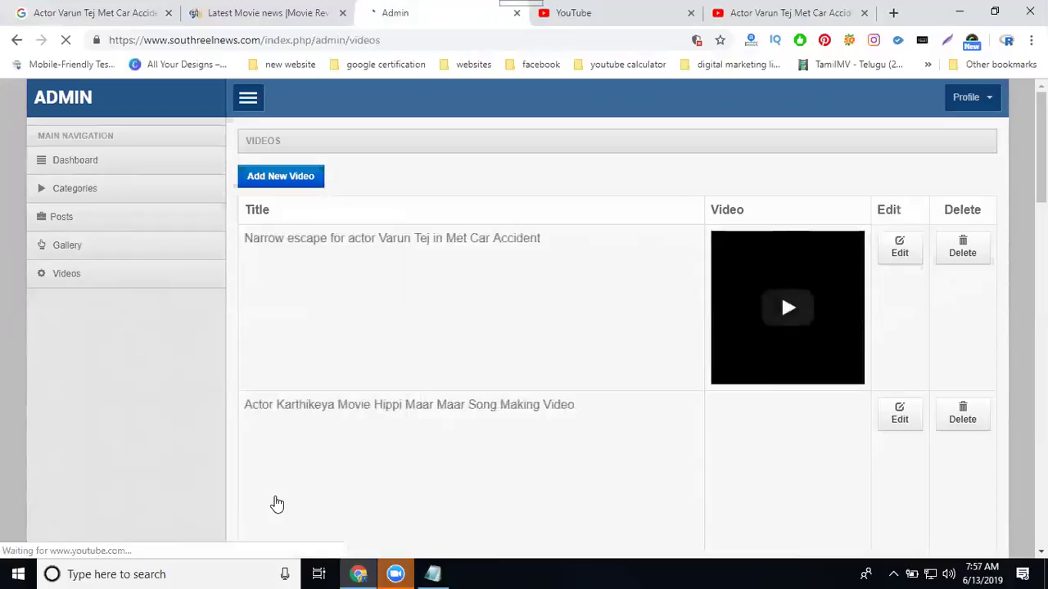
Step: Open the live site's Videos > Breaking News and the 'Narrow escape for actor Varun Tej' post
click(236, 15)
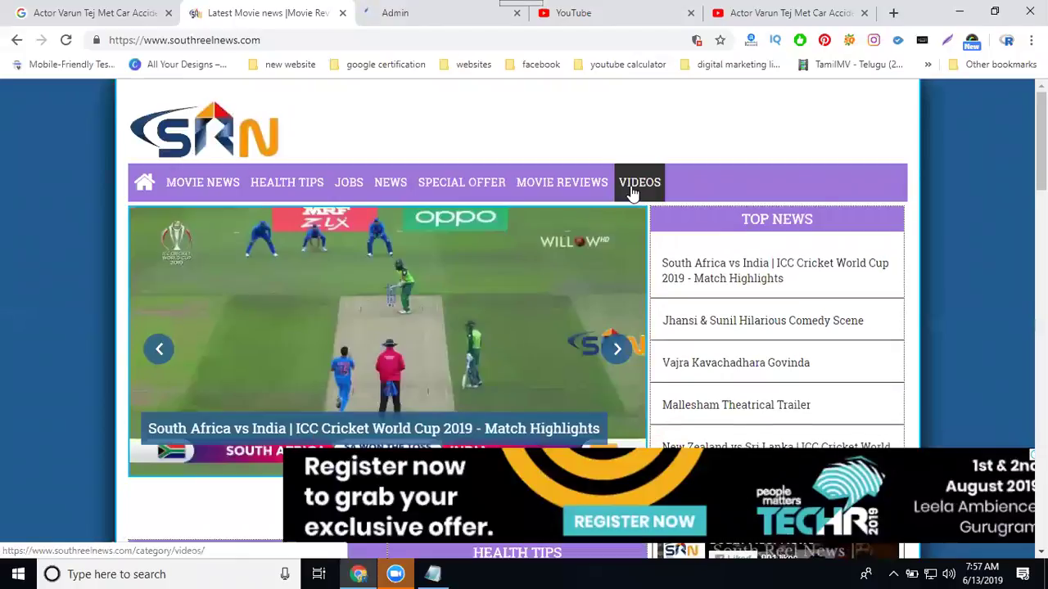
click(632, 190)
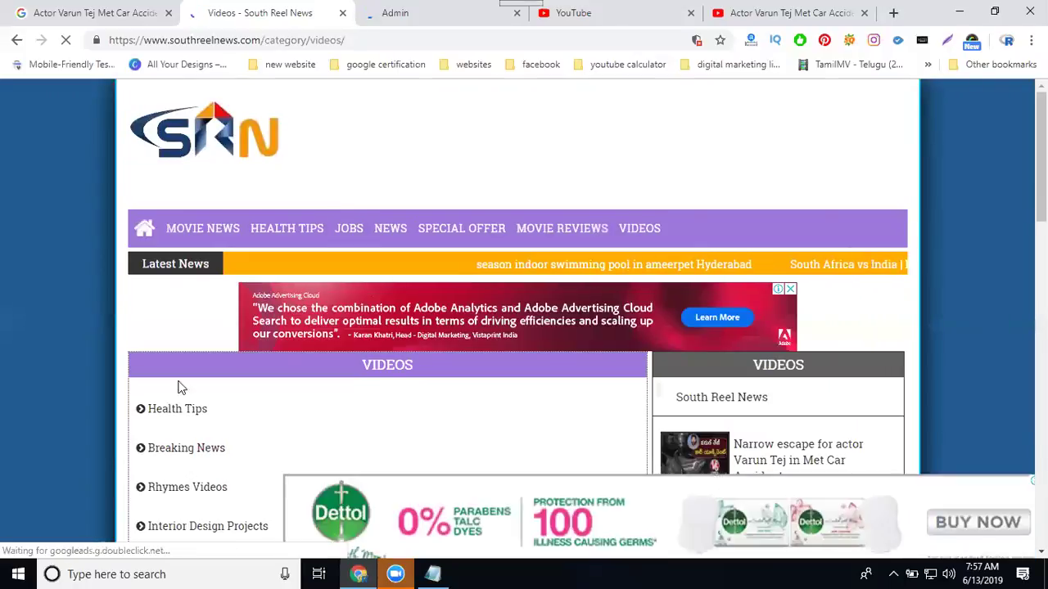
click(205, 449)
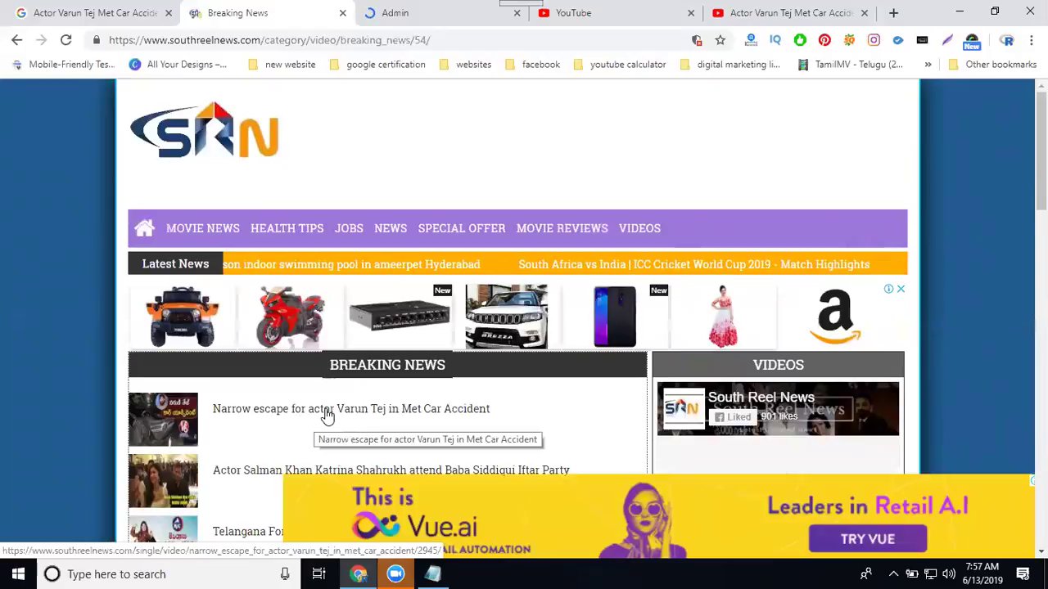
click(326, 416)
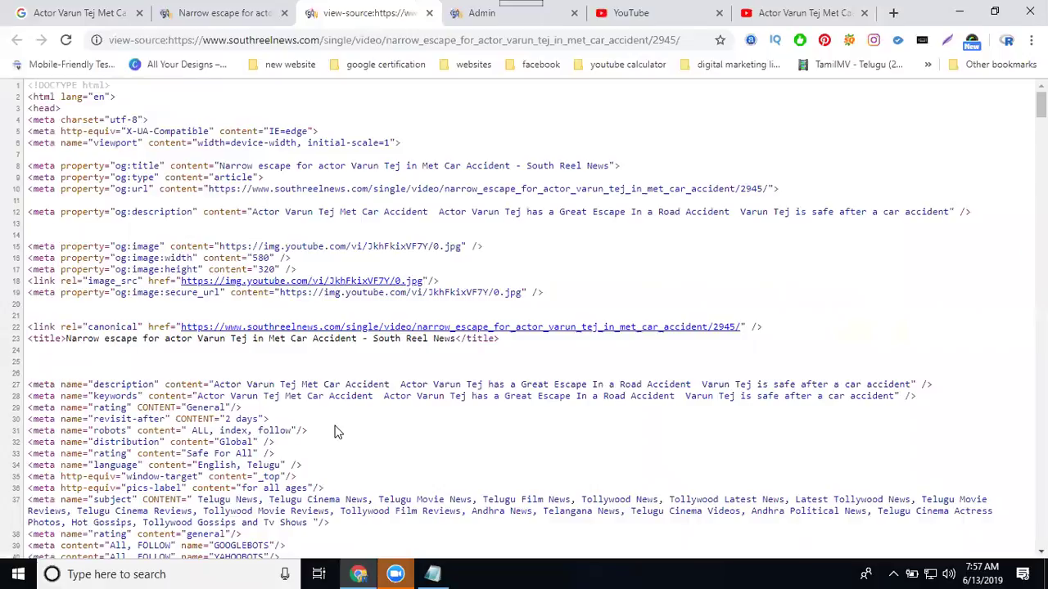
Step: Zoom the page source and highlight the title, meta description and meta keywords lines
key(ctrl+plus)
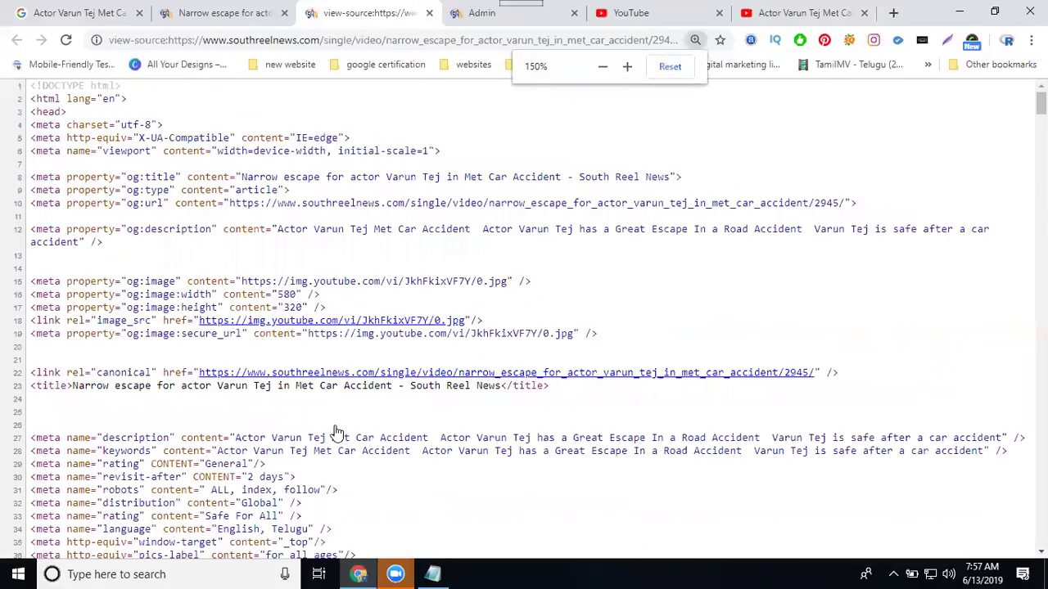
key(ctrl+plus)
key(ctrl+plus)
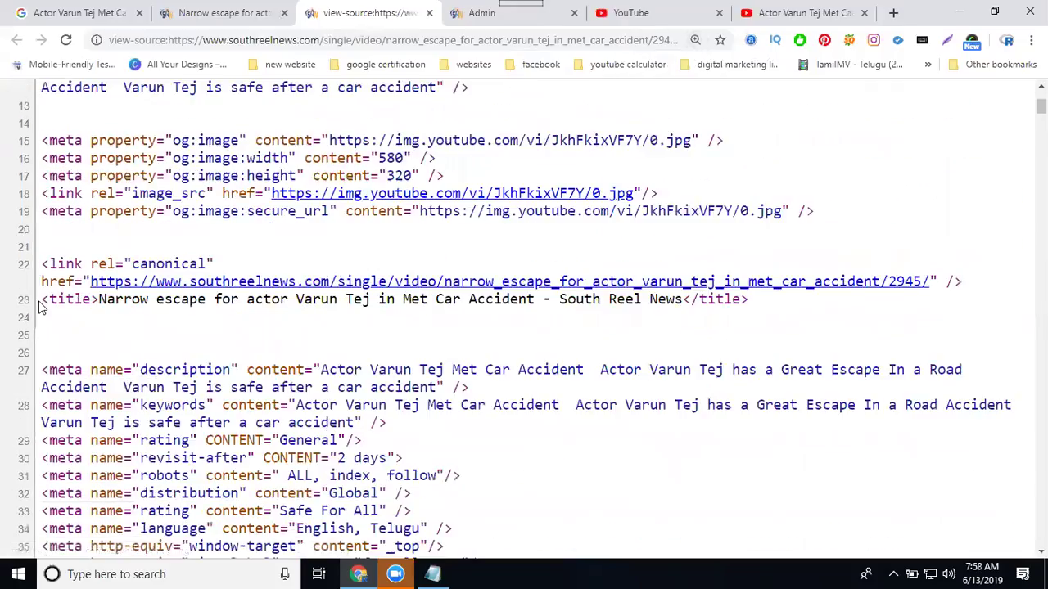
drag(45, 297, 754, 308)
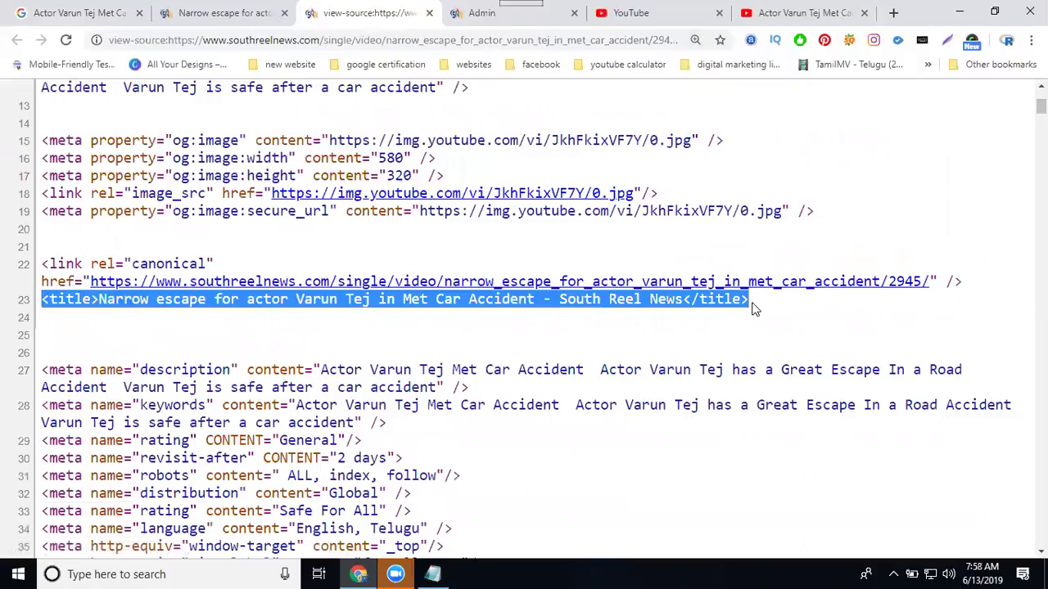
drag(469, 388, 61, 360)
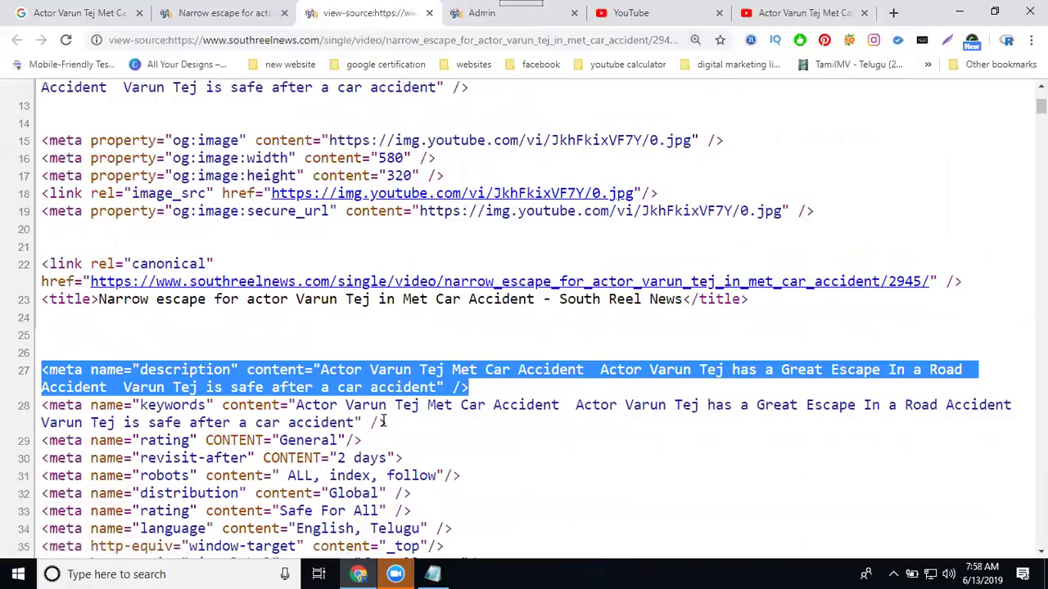
mouse_move(386, 422)
mouse_down()
mouse_move(51, 402)
mouse_move(39, 383)
mouse_up()
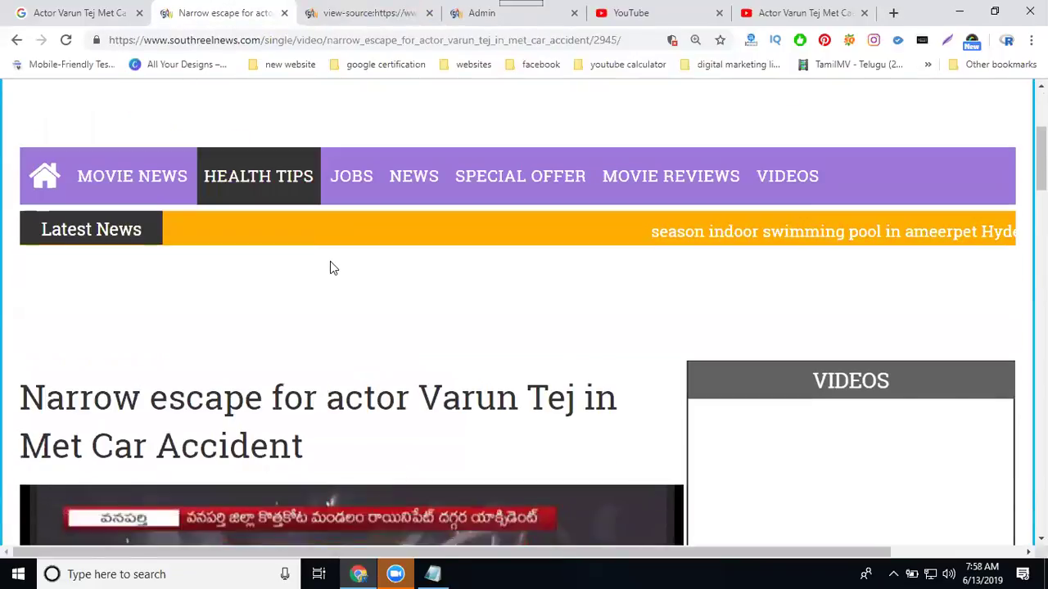
scroll(330, 261, down, 1)
scroll(325, 258, down, 3)
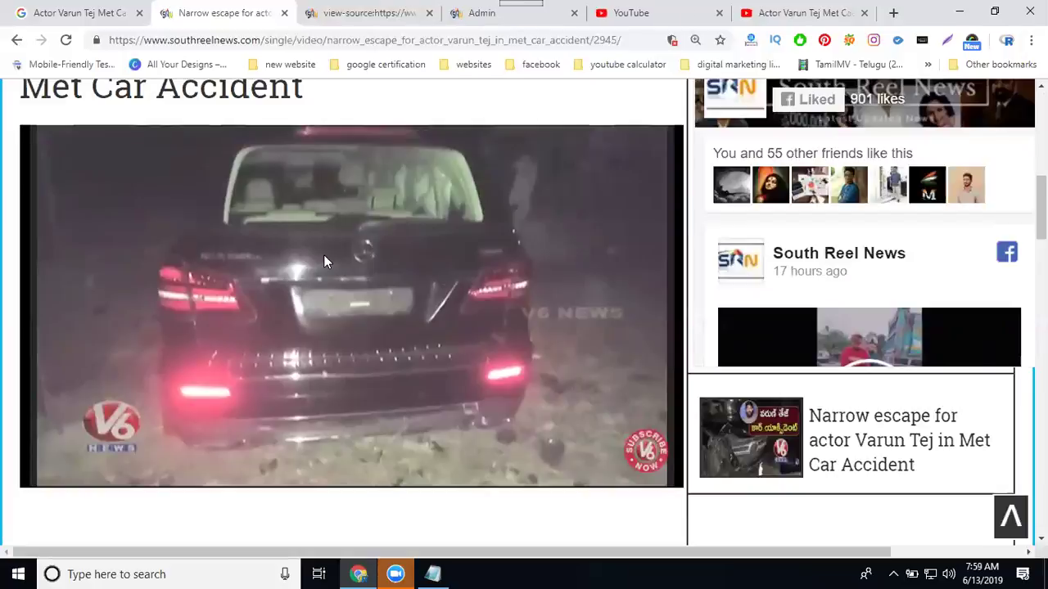
Step: Open the live Narrow escape post's page source in a new tab with Ctrl+U
key(ctrl+u)
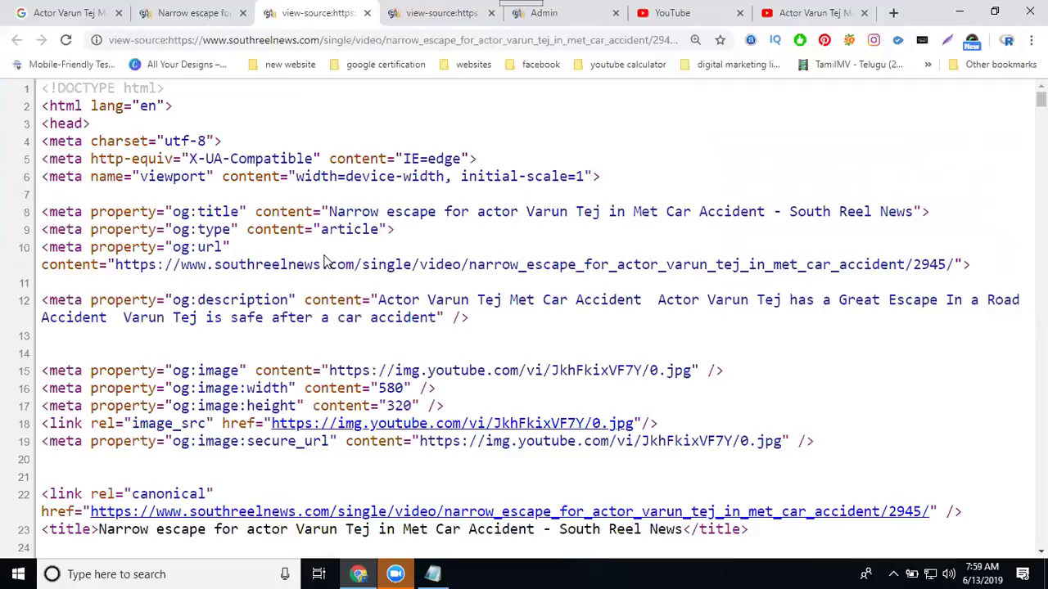
Step: In the source, find the <h1> heading on line 259 and step through alt= matches, then return to the post
key(ctrl+f)
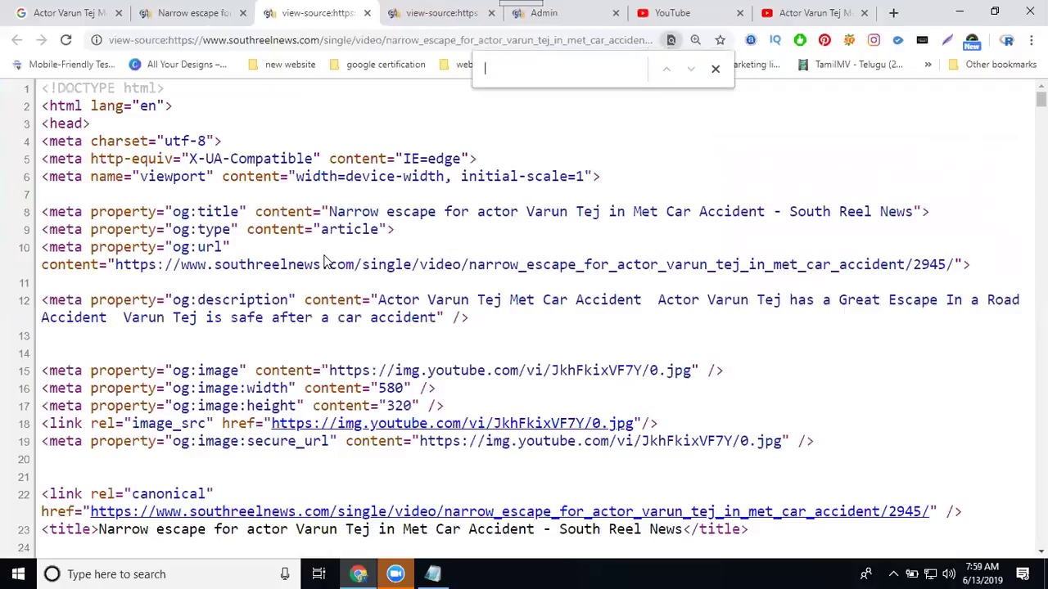
text(<h1>)
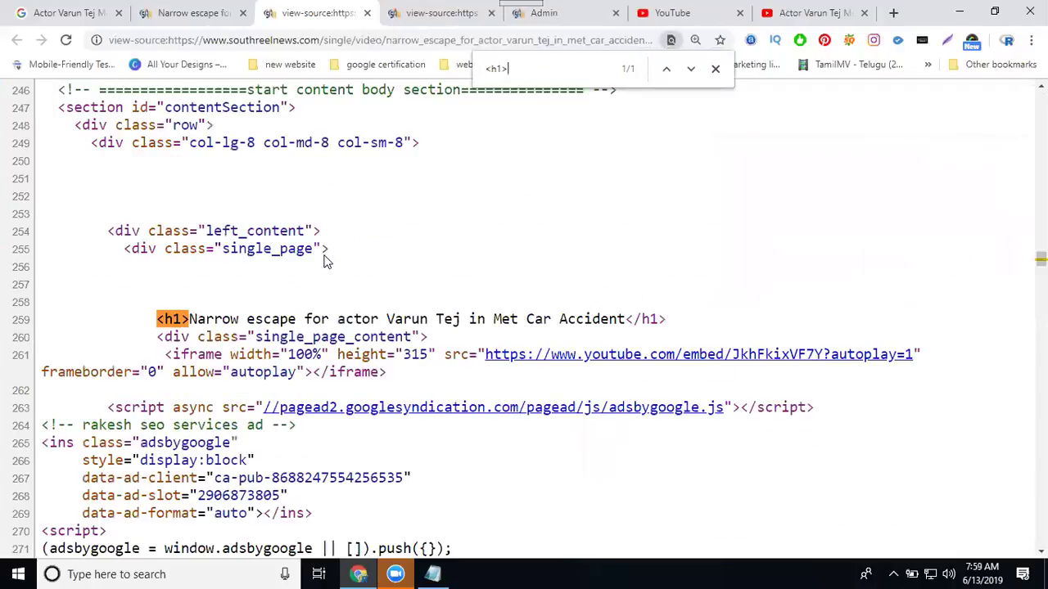
drag(148, 319, 802, 329)
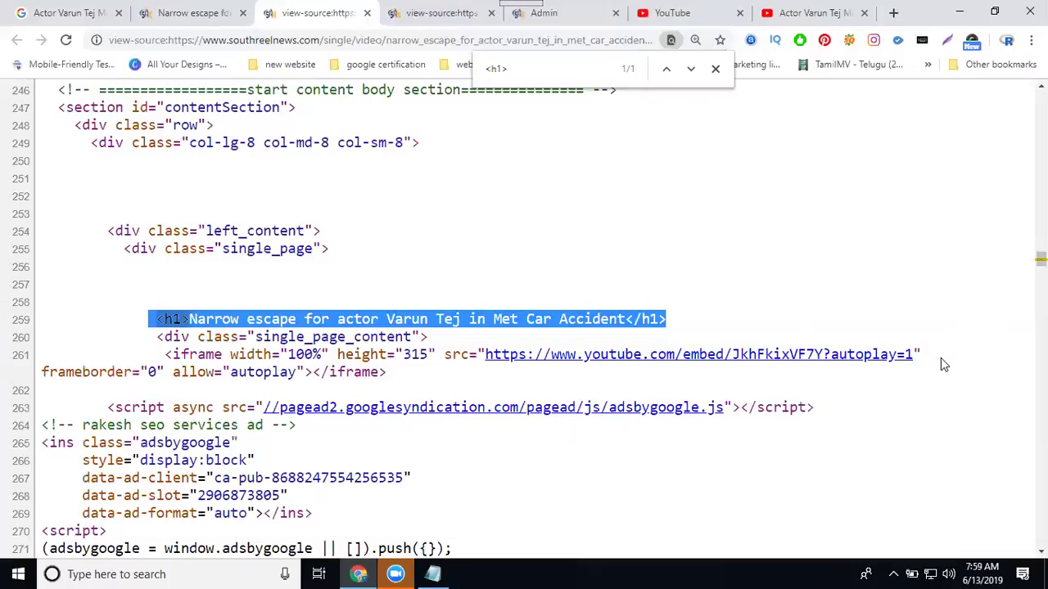
click(547, 72)
text(alt)
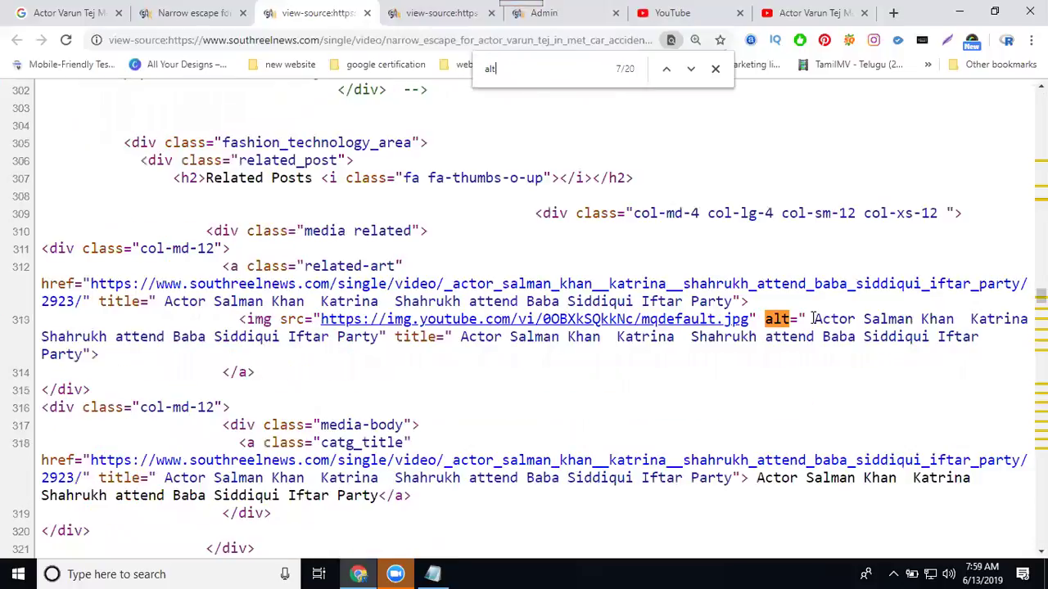
text(=)
key(Return)
key(Return)
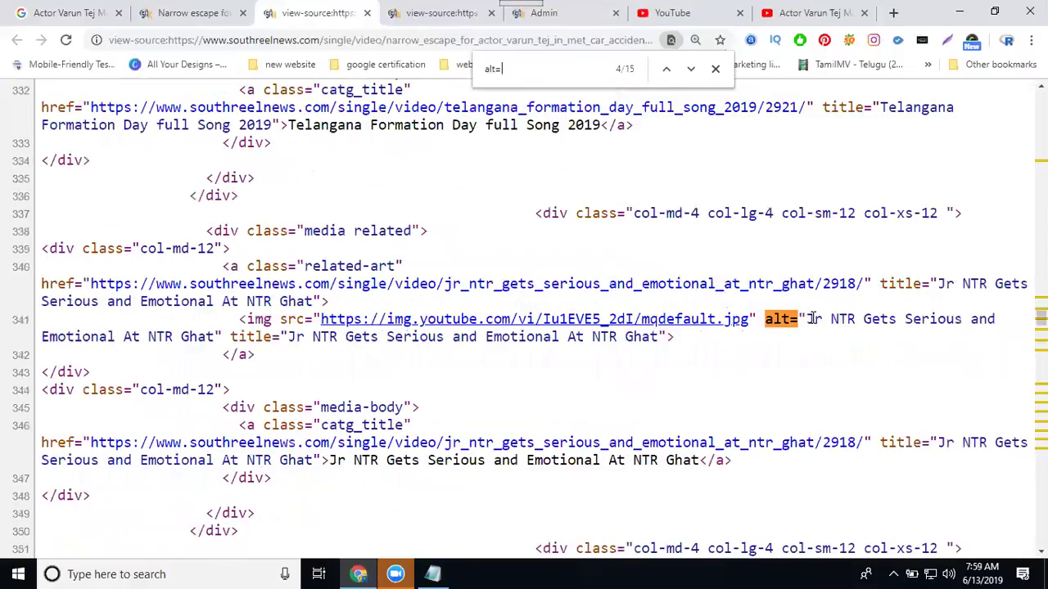
key(Return)
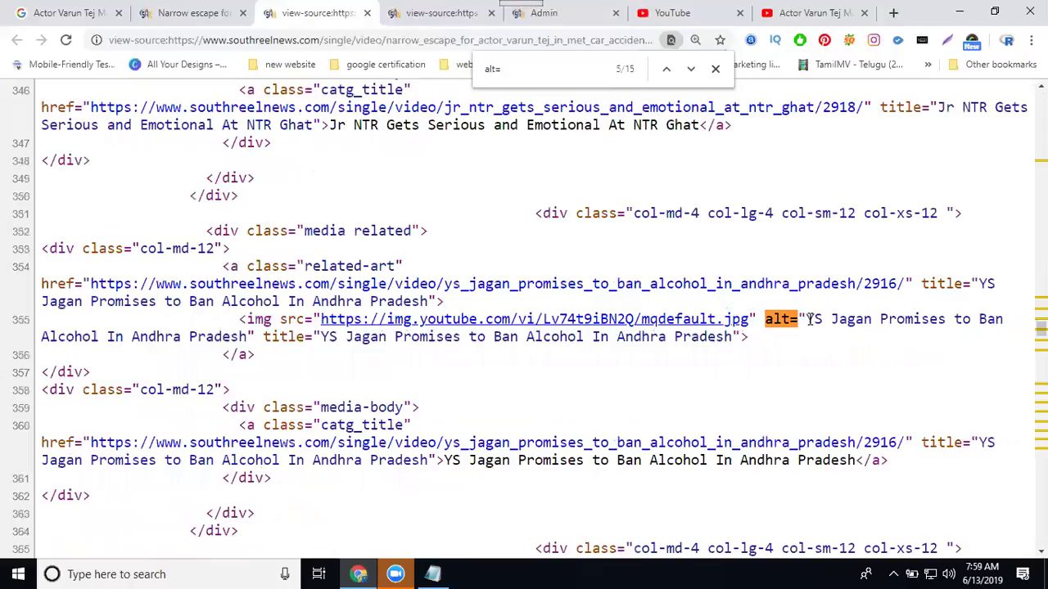
scroll(312, 149, up, 1)
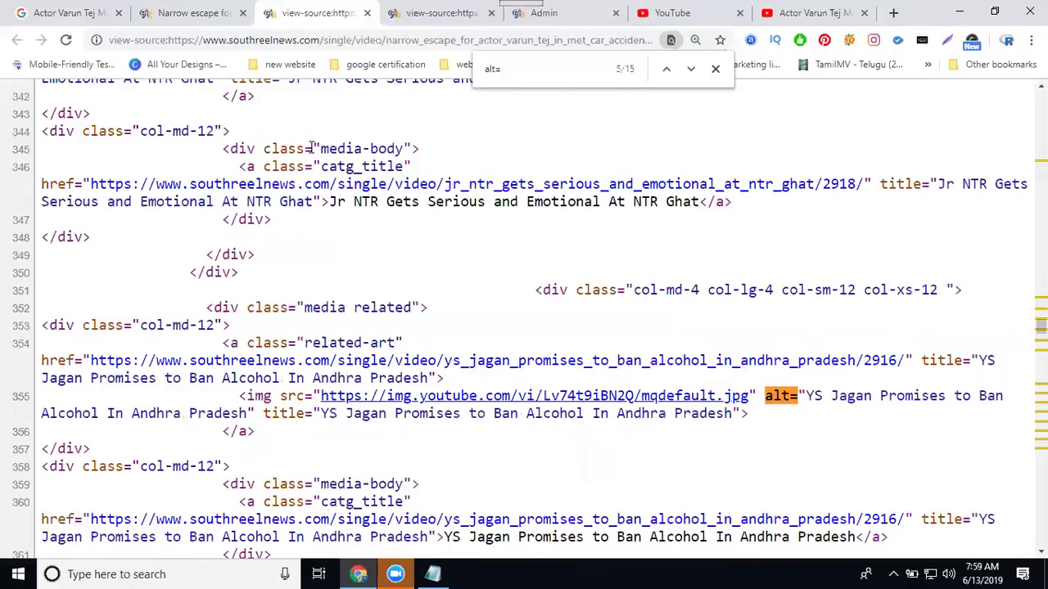
click(196, 15)
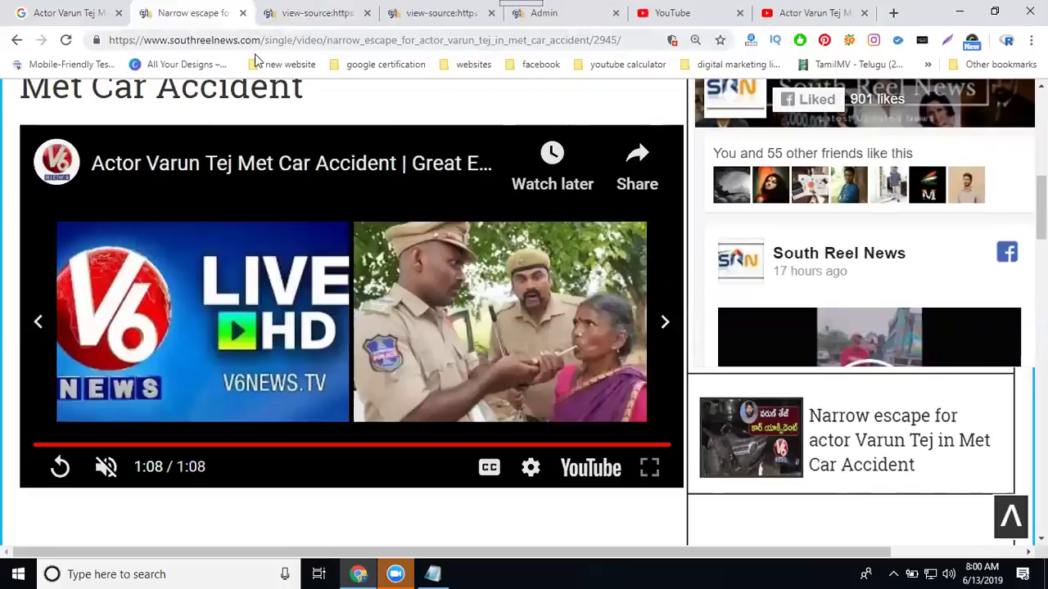
Step: Copy the Narrow escape post's URL from the address bar into the view-source tab
click(295, 15)
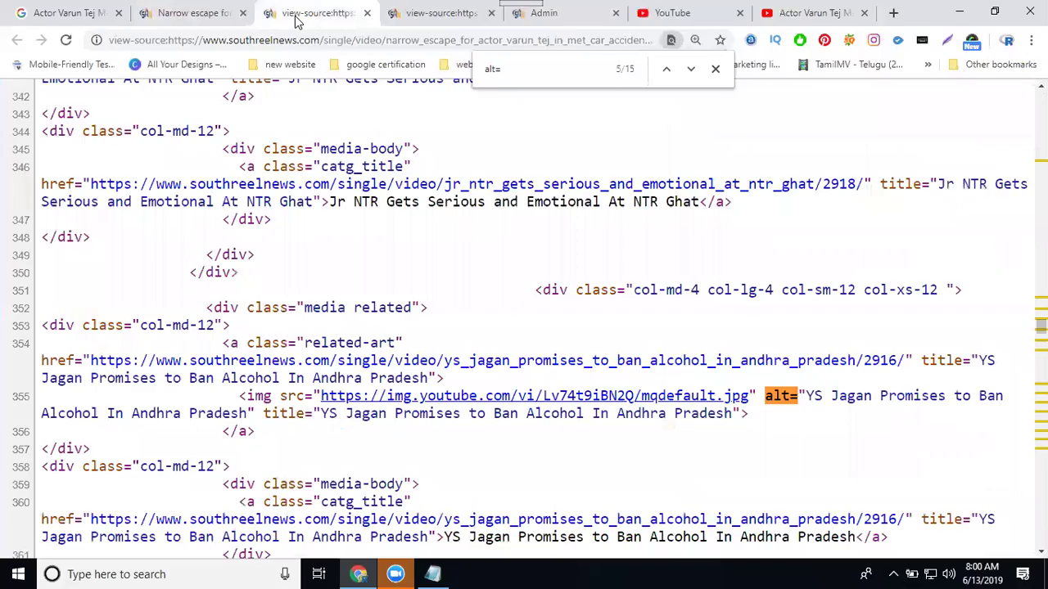
click(182, 13)
click(183, 41)
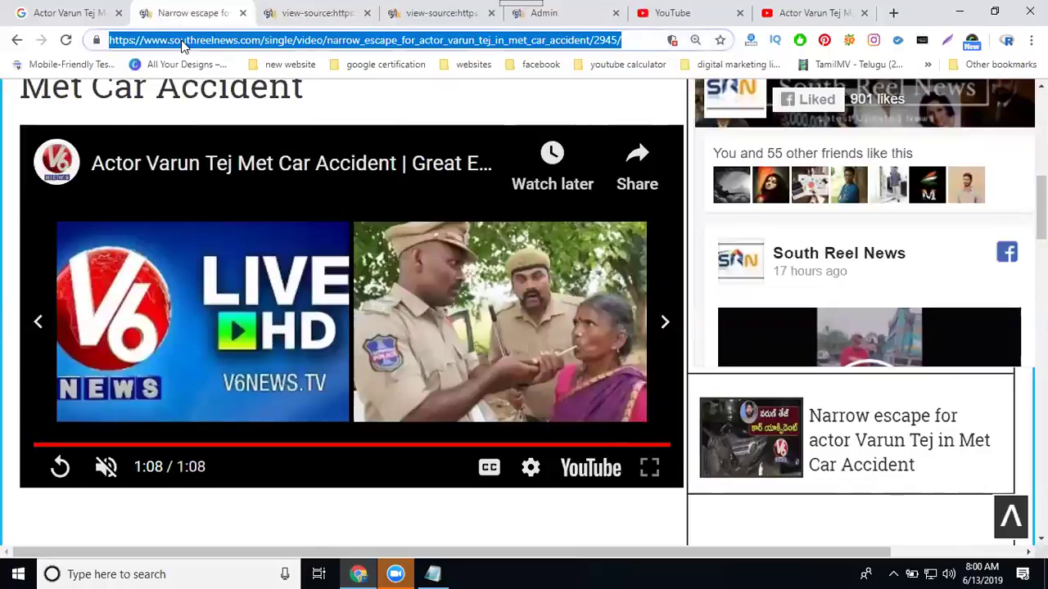
click(273, 16)
Step: Find the pasted post URL in the source and select its link's title text
key(ctrl+f)
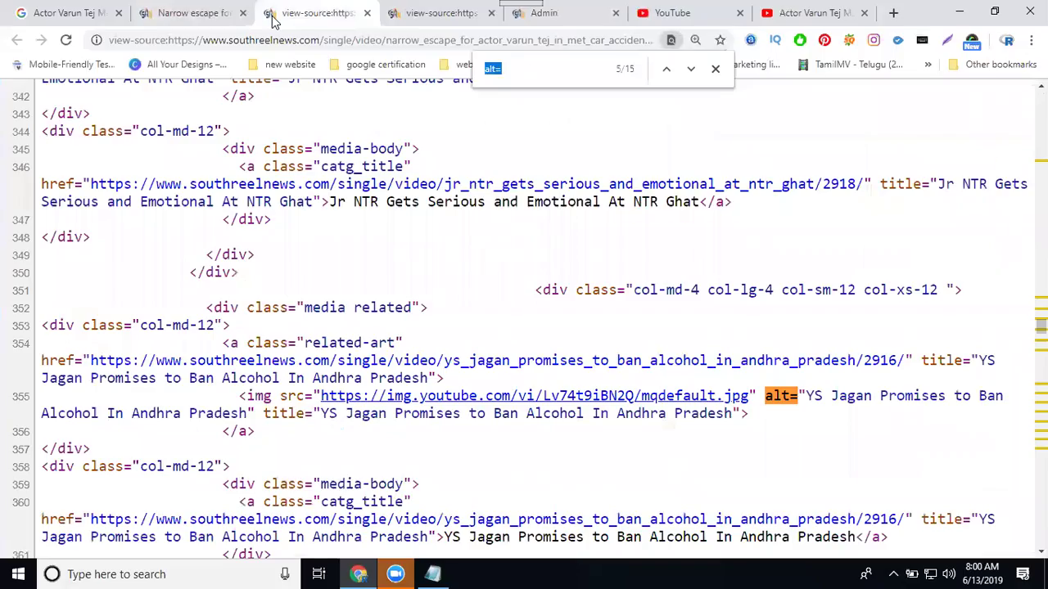
text(https://www.southreelnews.com/single/video/narrow_escape_for_actor_varun_tej_in_met_car_accident/2945/)
drag(85, 321, 40, 322)
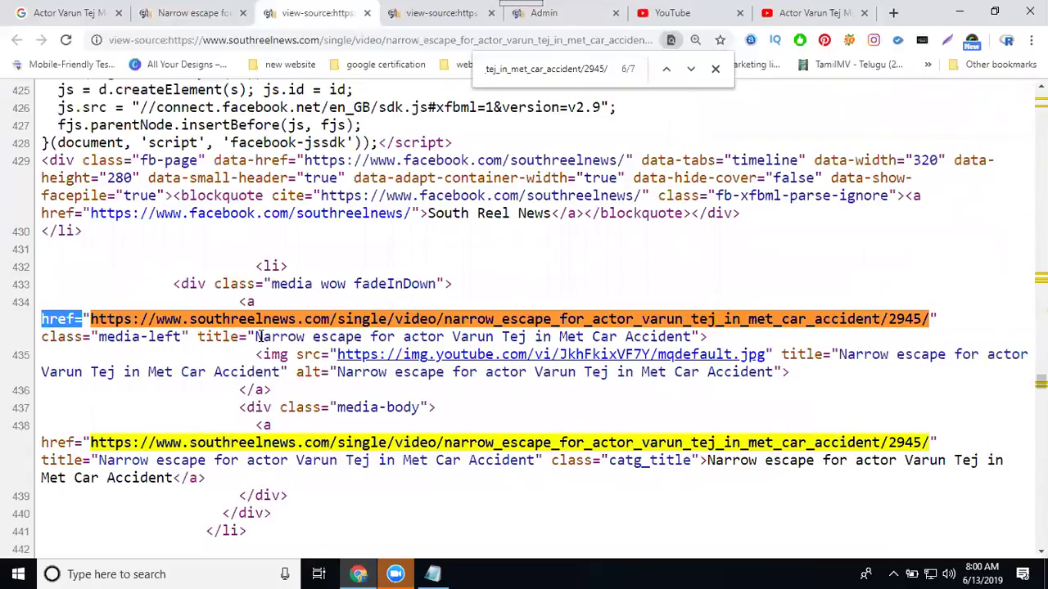
drag(257, 337, 690, 337)
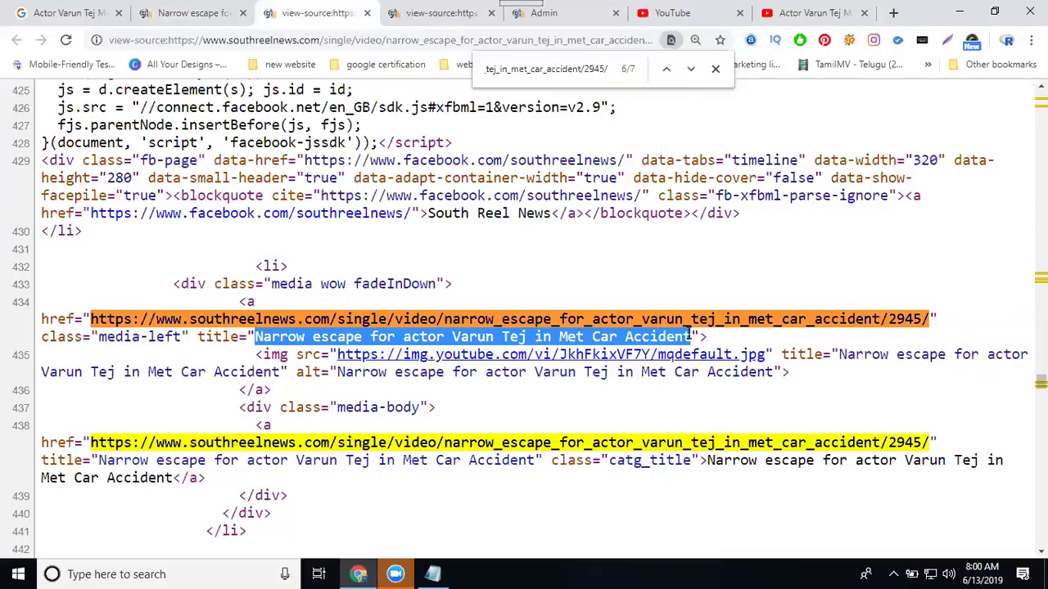
click(254, 336)
drag(254, 337, 633, 336)
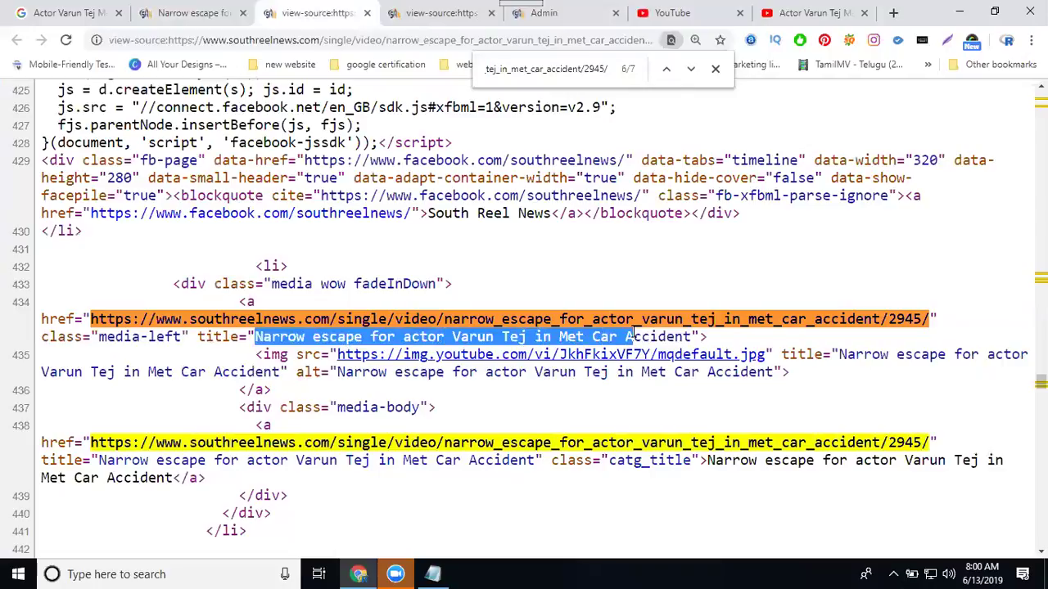